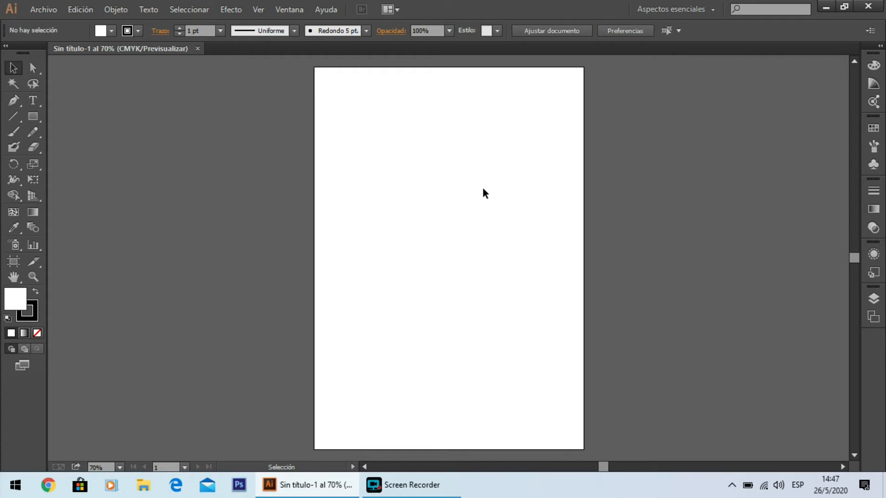
Display the stroke settings (Trazo) and expand them to show all options, including caps, corner joins, dashes and arrowheads
{"action": "left_click", "coordinate": [291, 9]}
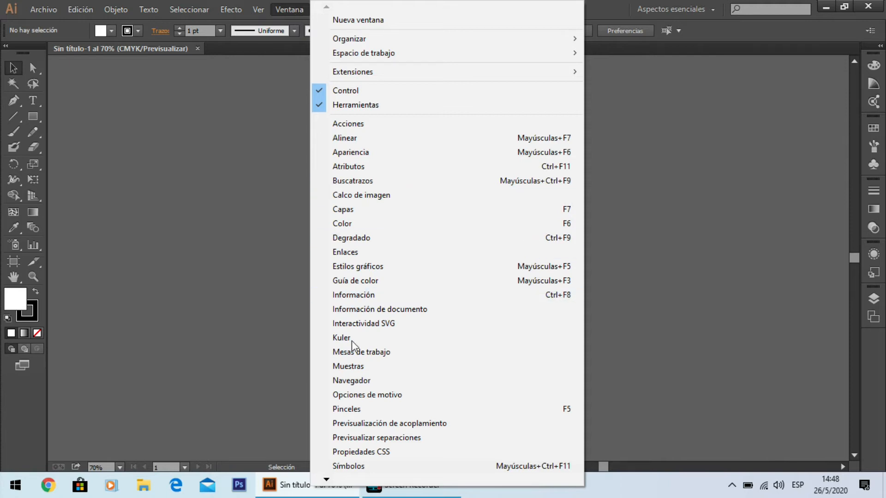
{"action": "mouse_move", "coordinate": [327, 480]}
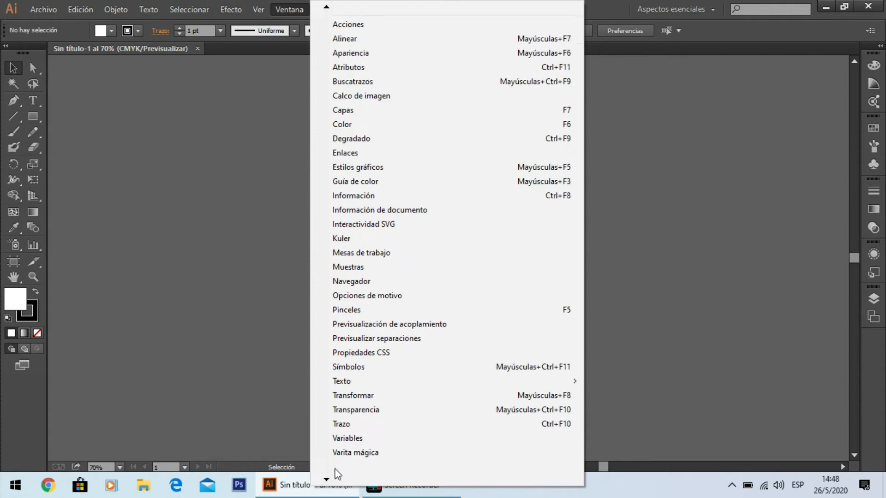
{"action": "left_click", "coordinate": [343, 349]}
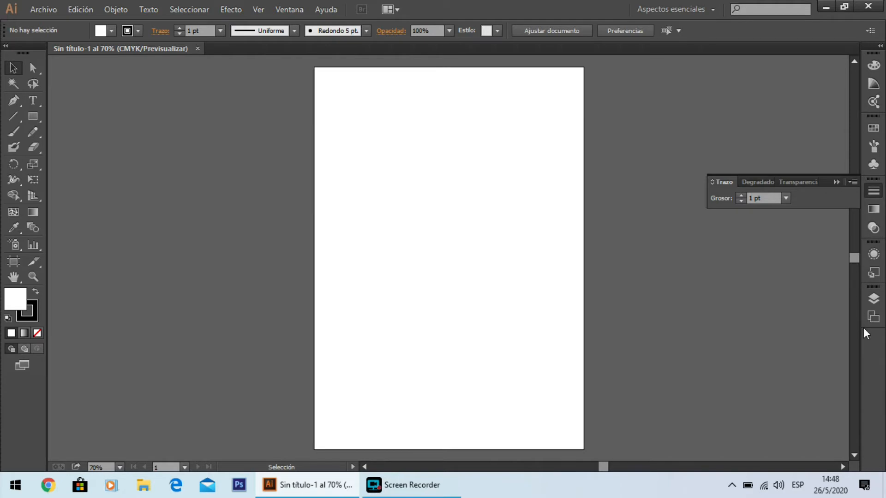
{"action": "left_click", "coordinate": [873, 193]}
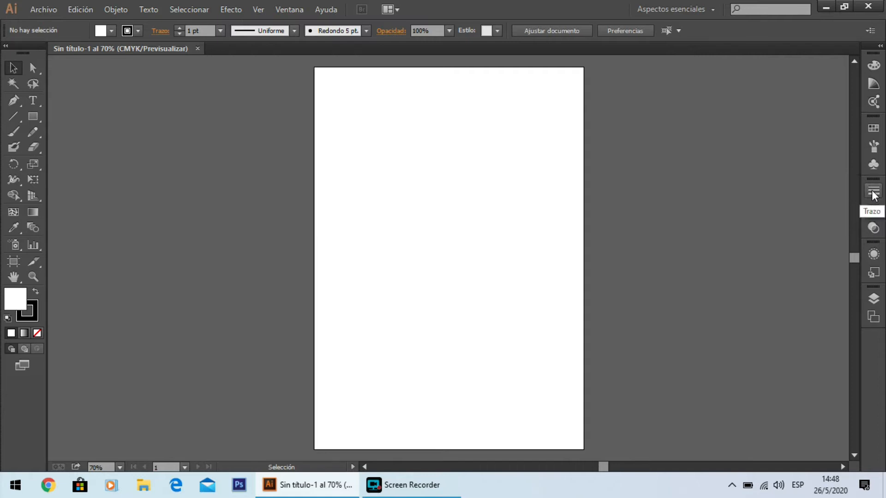
{"action": "left_click", "coordinate": [873, 194]}
{"action": "left_click", "coordinate": [874, 194]}
{"action": "left_click", "coordinate": [874, 194]}
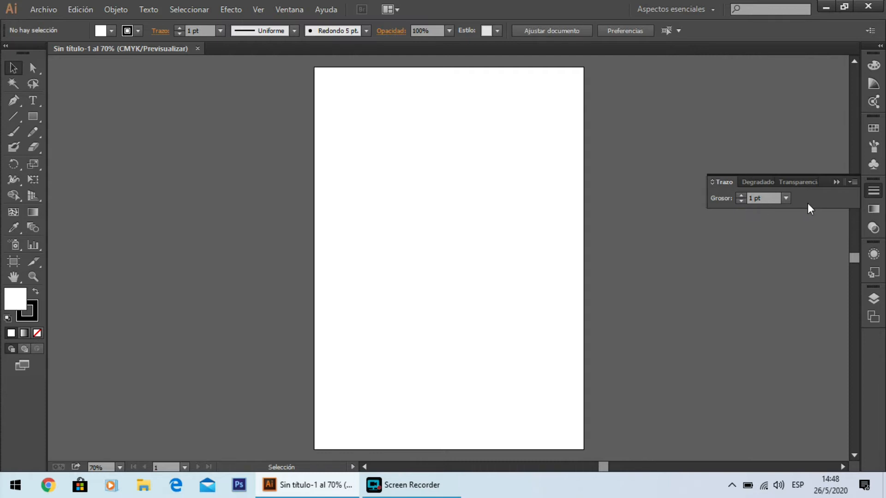
{"action": "left_click", "coordinate": [853, 182]}
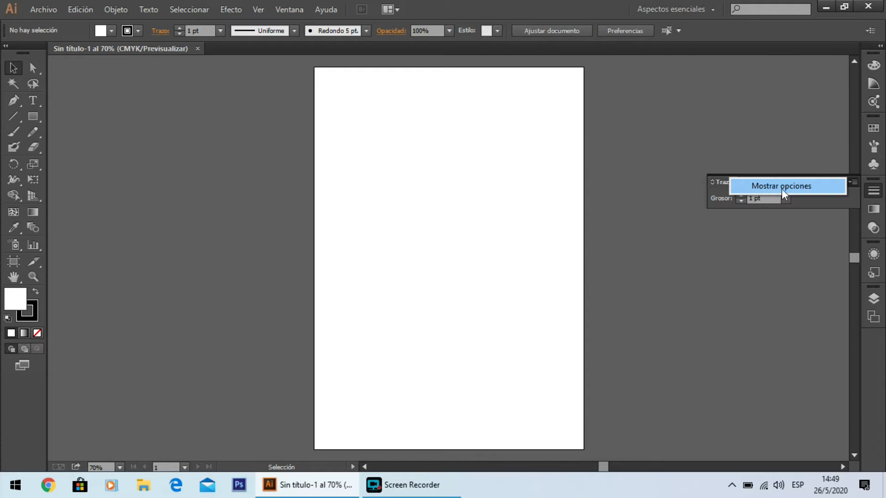
{"action": "left_click", "coordinate": [794, 187]}
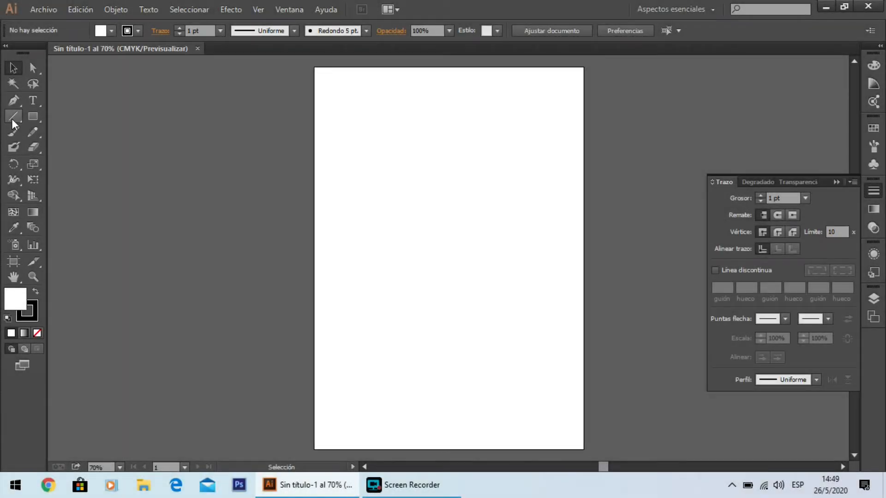
Draw a horizontal line about 116 mm long in the upper half of the artboard and a square below it
{"action": "left_click", "coordinate": [13, 116]}
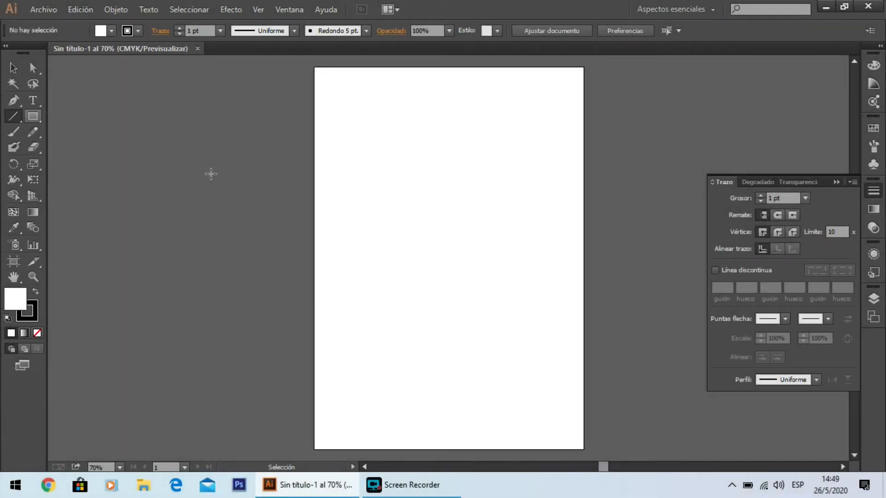
{"action": "left_click_drag", "start_coordinate": [366, 189], "coordinate": [514, 189]}
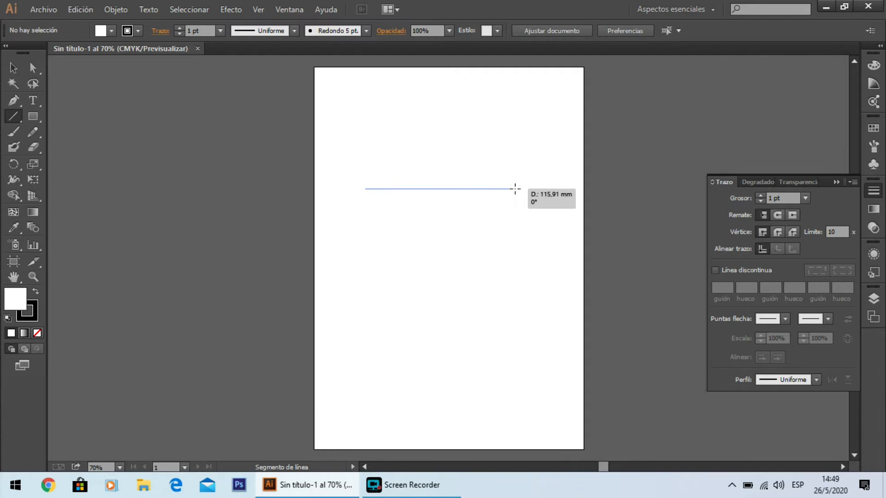
{"action": "left_click", "coordinate": [33, 117]}
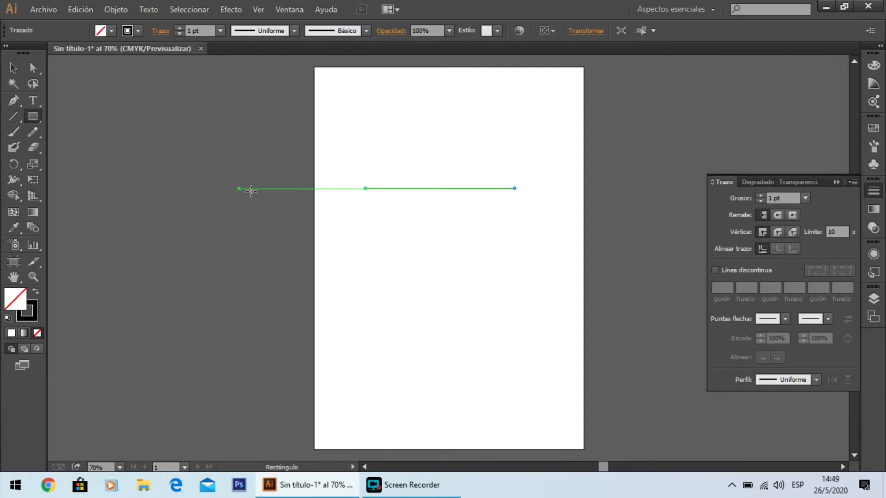
{"action": "left_click_drag", "start_coordinate": [404, 215], "coordinate": [471, 283]}
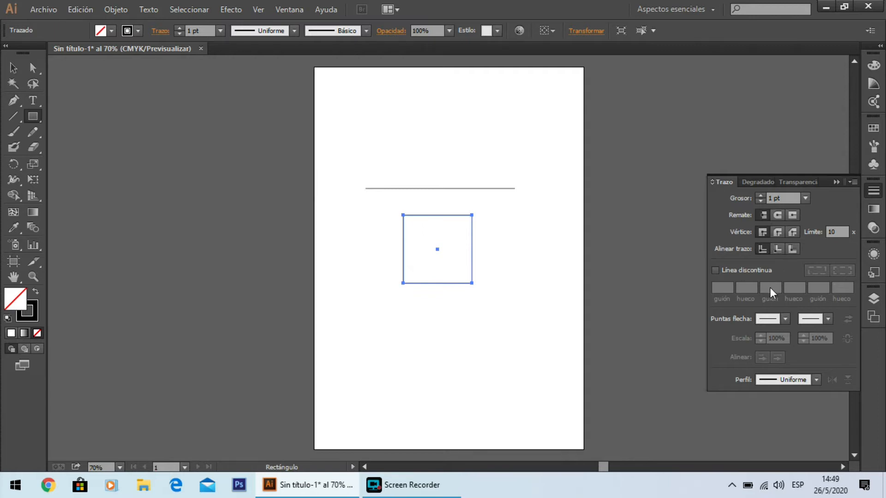
{"action": "key", "text": "ctrl+space"}
{"action": "left_click_drag", "start_coordinate": [340, 163], "coordinate": [561, 320]}
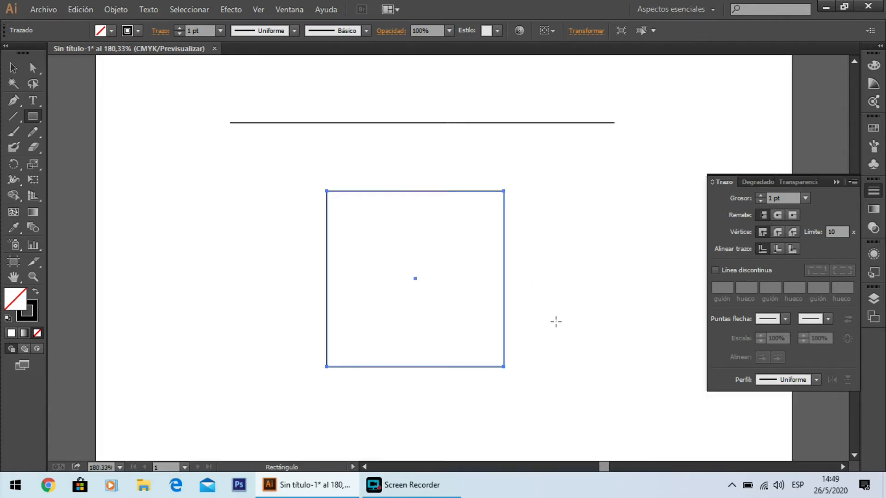
Select the horizontal line and set its stroke weight to 5 pt
{"action": "left_click", "coordinate": [14, 70]}
{"action": "left_click", "coordinate": [432, 123]}
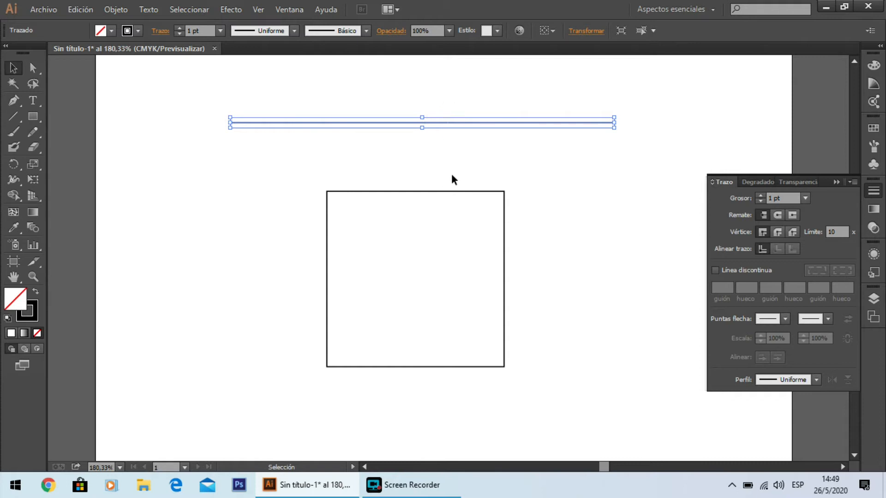
{"action": "left_click", "coordinate": [805, 199]}
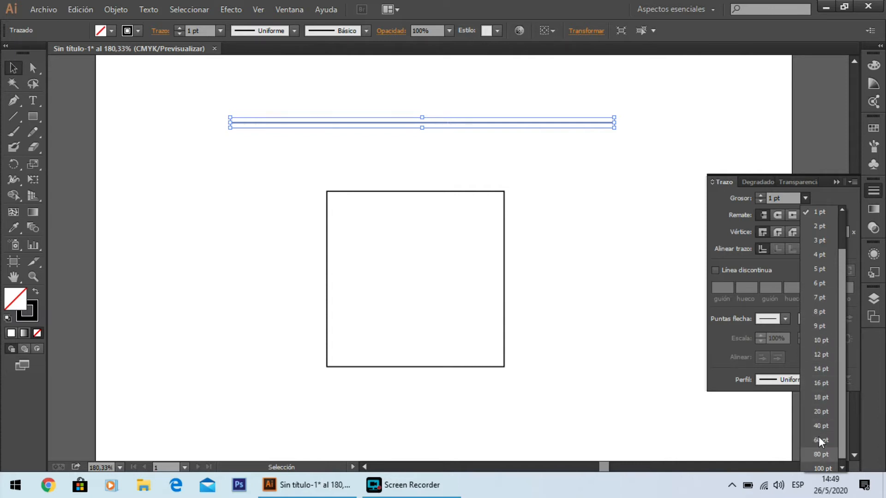
{"action": "left_click", "coordinate": [814, 272]}
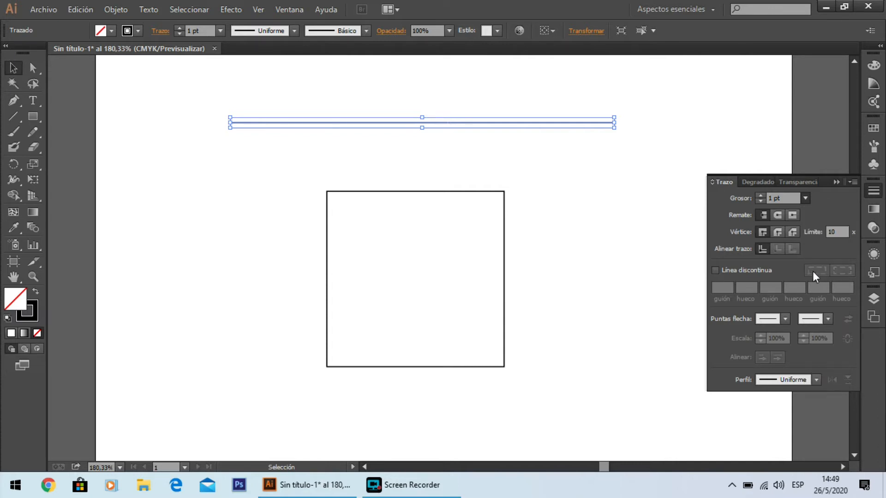
Give the horizontal line a custom stroke weight of 4,5 pt
{"action": "left_click", "coordinate": [805, 199]}
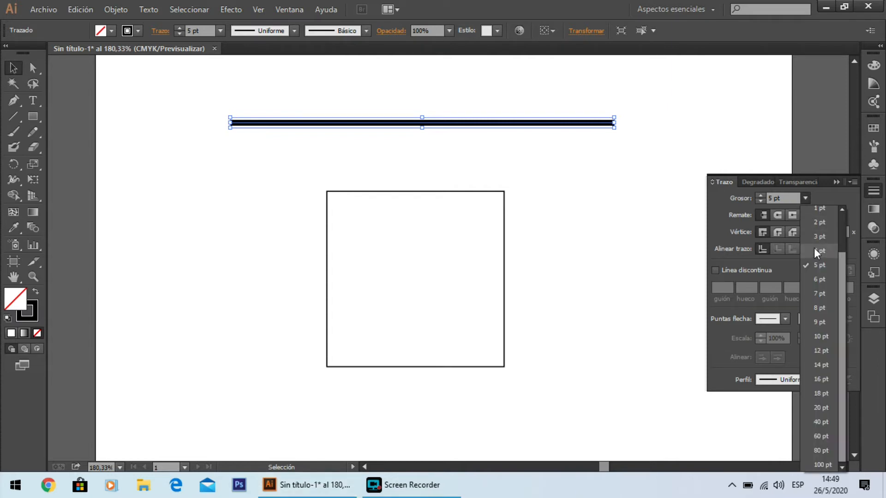
{"action": "left_click", "coordinate": [787, 202]}
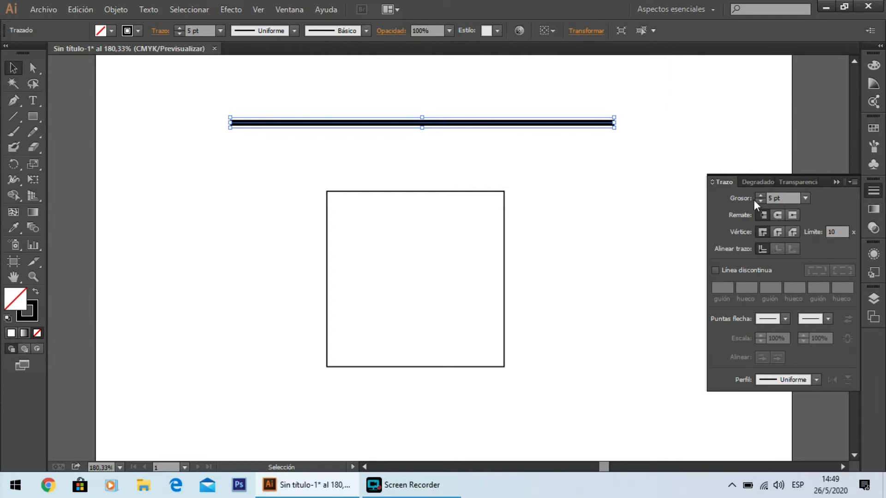
{"action": "left_click", "coordinate": [782, 199]}
{"action": "key", "text": "BackSpace"}
{"action": "key", "text": "BackSpace"}
{"action": "type", "text": "4,5"}
{"action": "key", "text": "Return"}
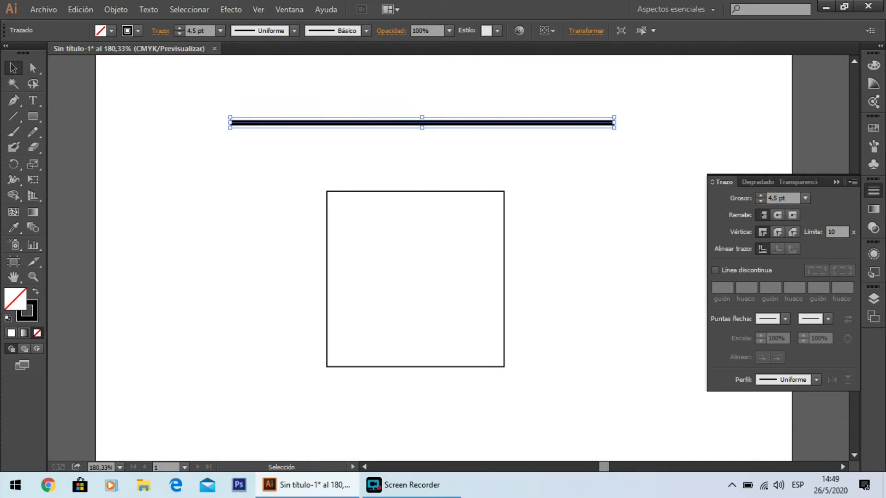
Select the horizontal line with Direct Selection at its right end anchor and set its stroke weight to 8 pt
{"action": "left_click", "coordinate": [805, 198]}
{"action": "key", "text": "ctrl+space"}
{"action": "left_click_drag", "start_coordinate": [605, 115], "coordinate": [638, 149]}
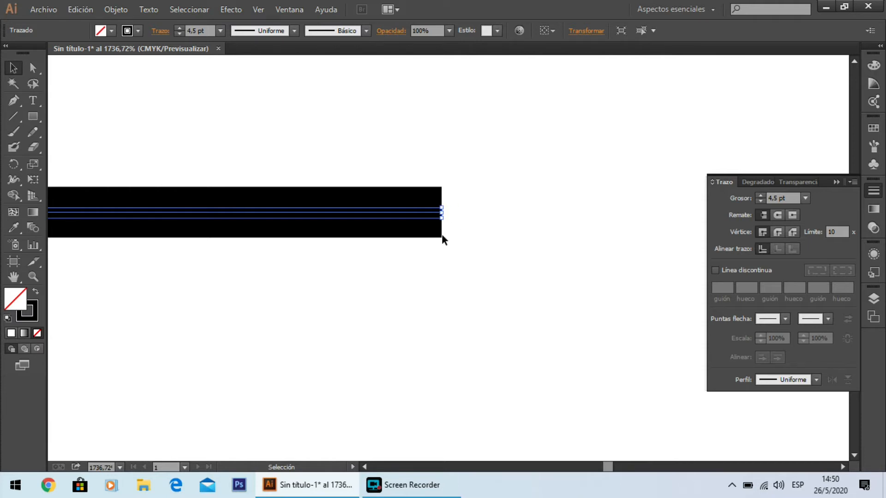
{"action": "left_click", "coordinate": [31, 68]}
{"action": "left_click", "coordinate": [32, 68]}
{"action": "left_click", "coordinate": [443, 214]}
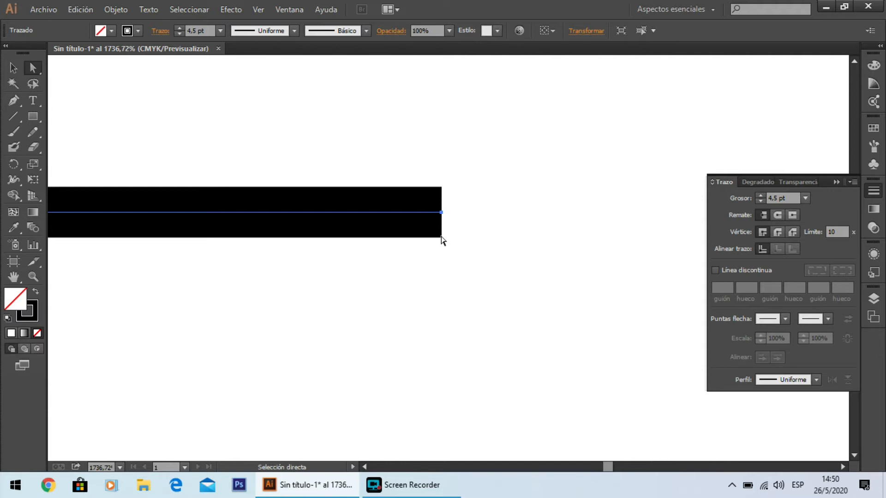
{"action": "left_click", "coordinate": [804, 198]}
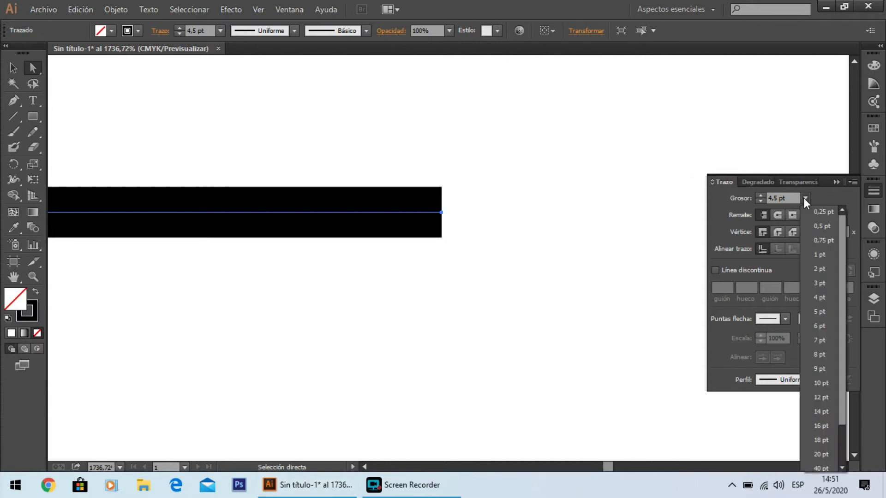
{"action": "left_click", "coordinate": [815, 343]}
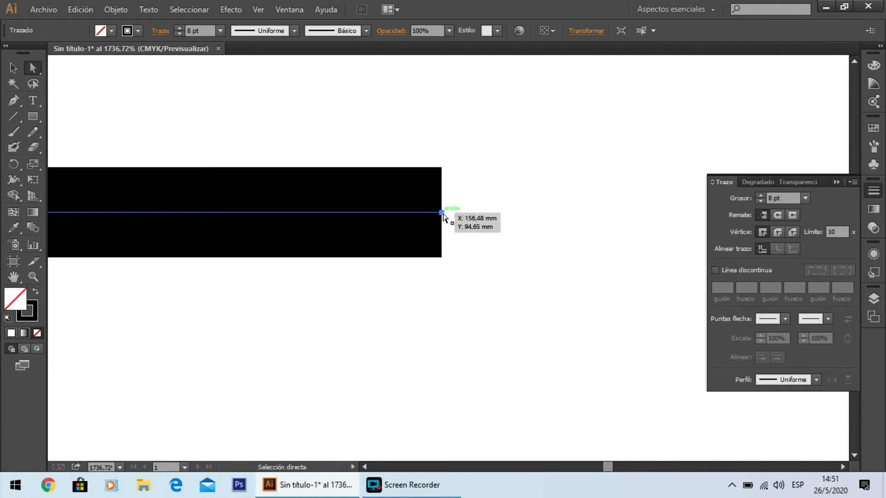
Compare the projecting and butt caps on the line's end and finish with the rounded cap (Extremo redondeado)
{"action": "left_click", "coordinate": [792, 215]}
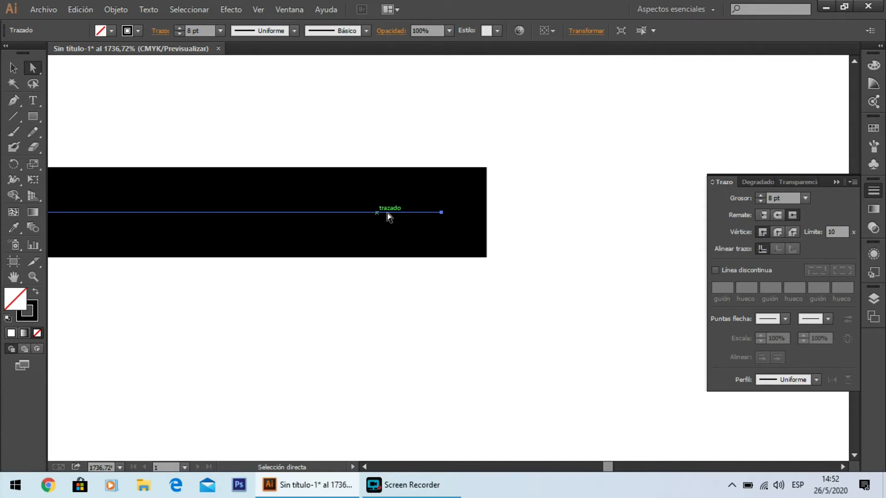
{"action": "left_click", "coordinate": [761, 215]}
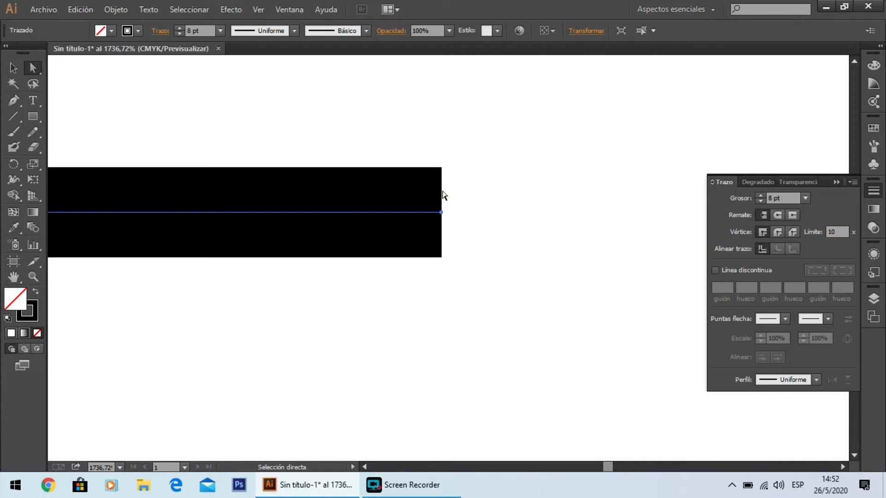
{"action": "left_click", "coordinate": [791, 216]}
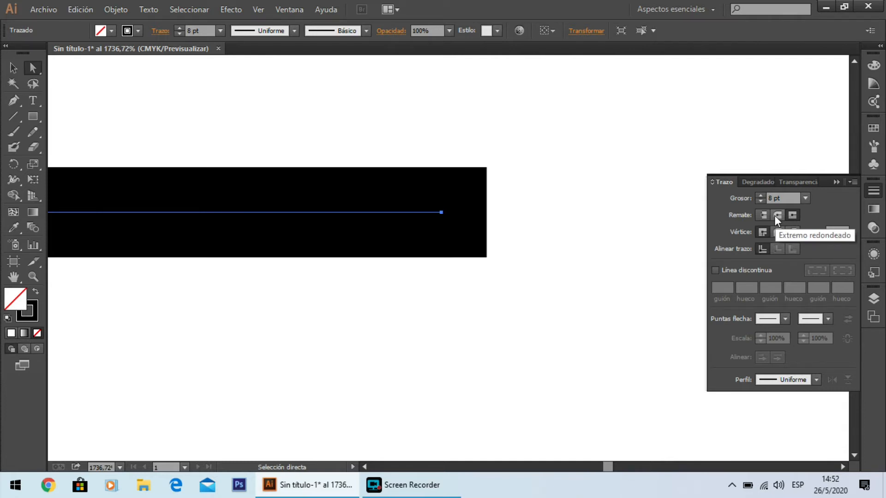
{"action": "left_click", "coordinate": [777, 215]}
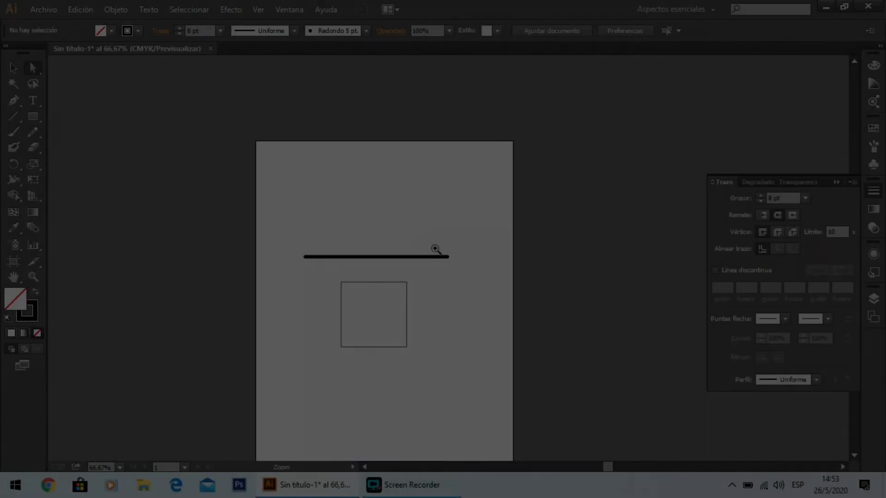
{"action": "left_click_drag", "start_coordinate": [435, 250], "coordinate": [465, 276]}
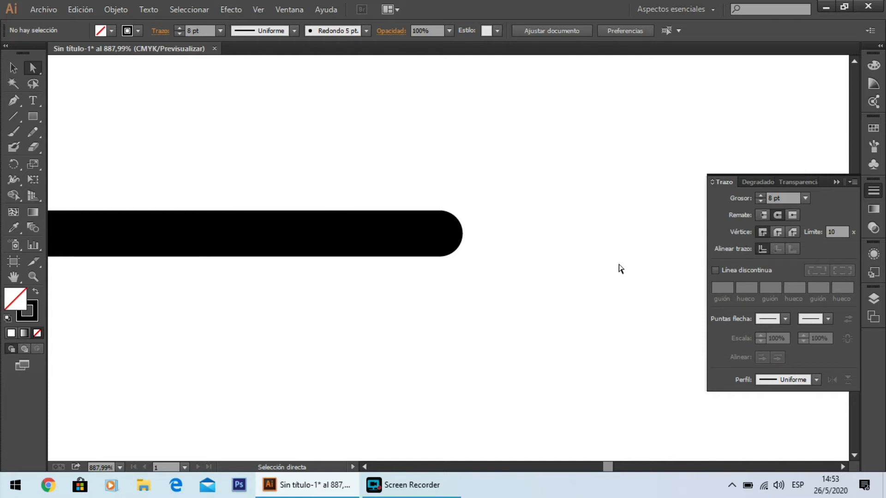
Select the anchor at the square's upper-right corner and set the square's stroke corner join to round
{"action": "key", "text": "ctrl+minus"}
{"action": "key", "text": "ctrl+minus"}
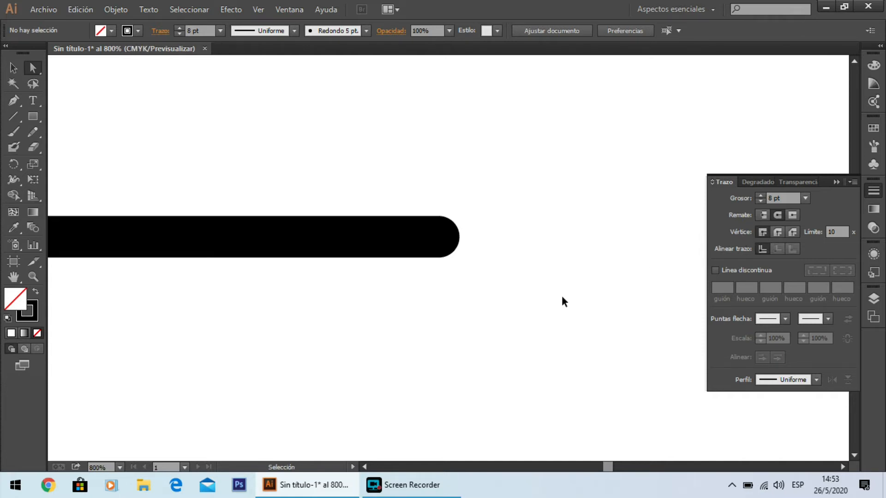
{"action": "key", "text": "ctrl+minus"}
{"action": "key", "text": "ctrl+minus"}
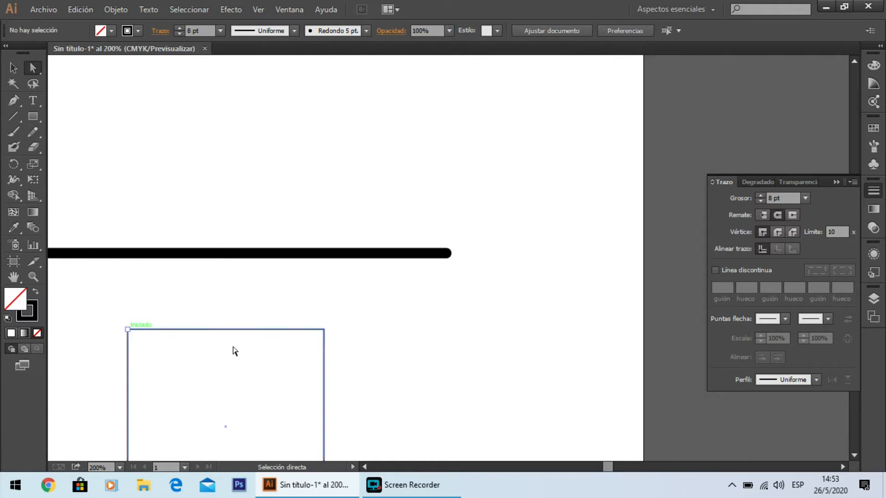
{"action": "left_click_drag", "start_coordinate": [294, 307], "coordinate": [343, 361]}
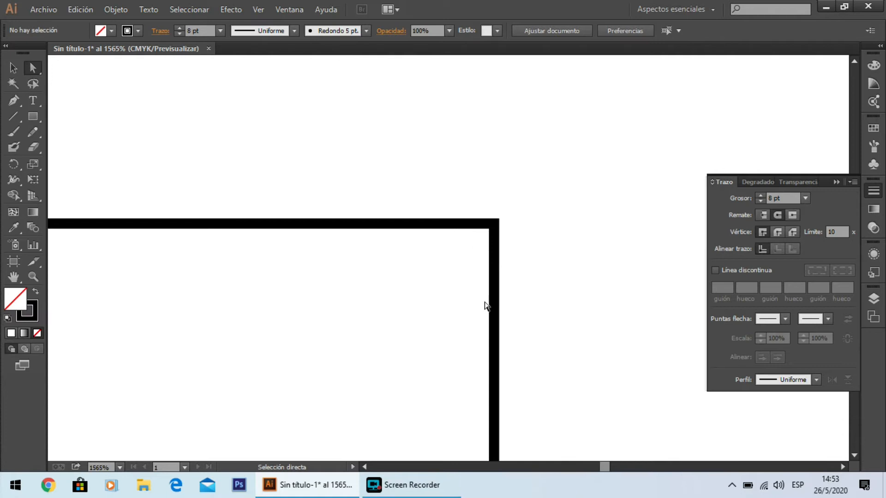
{"action": "left_click", "coordinate": [495, 225]}
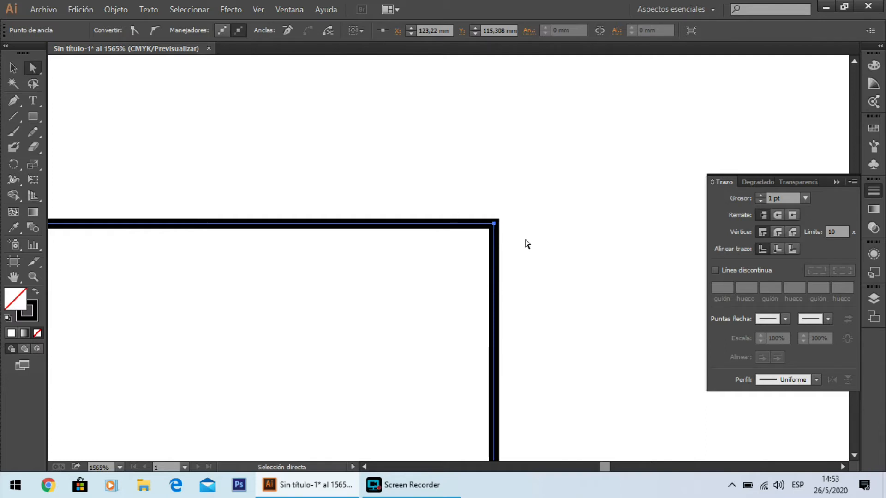
{"action": "key", "text": "ctrl+space"}
{"action": "left_click_drag", "start_coordinate": [390, 170], "coordinate": [546, 281]}
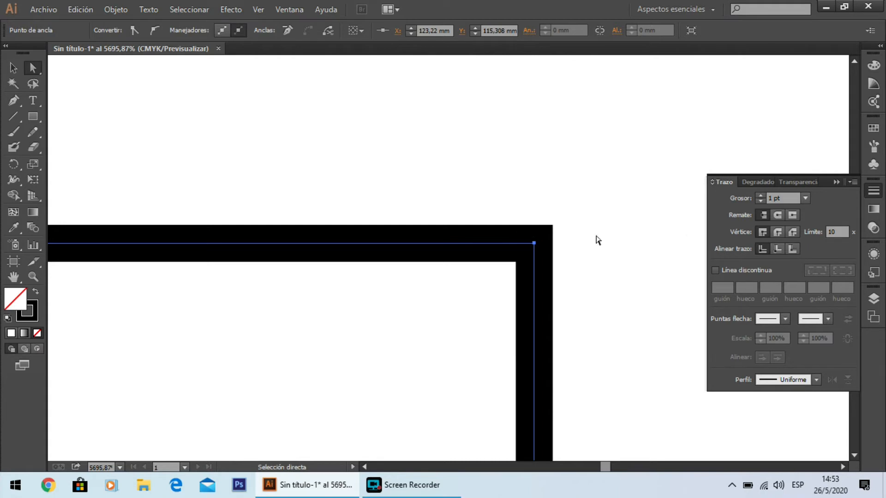
{"action": "left_click", "coordinate": [777, 232]}
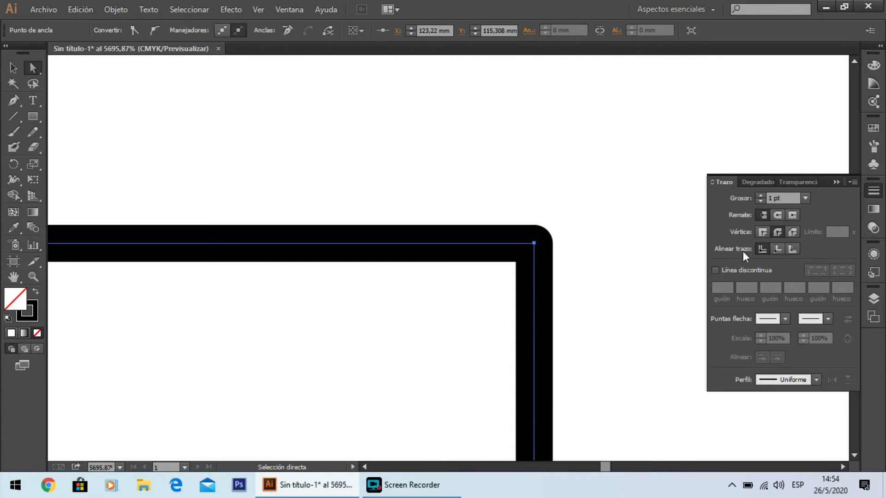
Try the bevel and miter joins on the square's corners and return to the round join
{"action": "left_click", "coordinate": [791, 231]}
{"action": "left_click", "coordinate": [762, 232]}
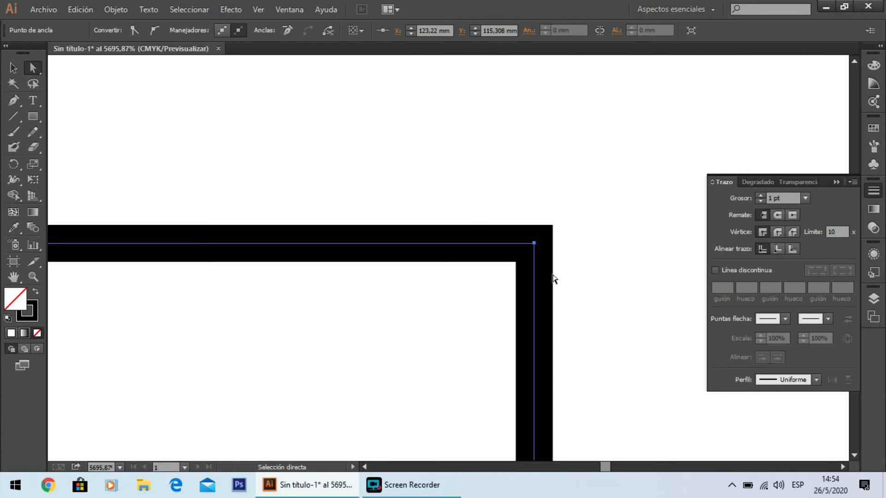
{"action": "left_click", "coordinate": [777, 232]}
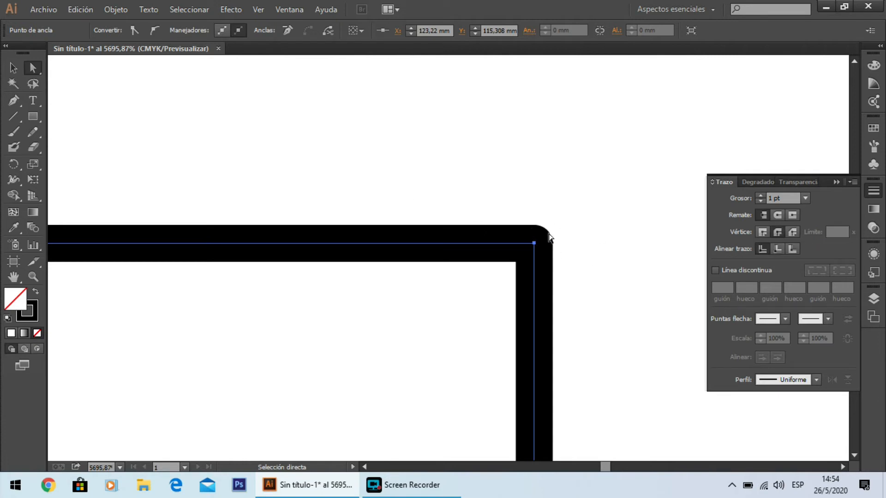
Set the square's corner join to bevel and its stroke weight to 5 pt
{"action": "left_click", "coordinate": [793, 232]}
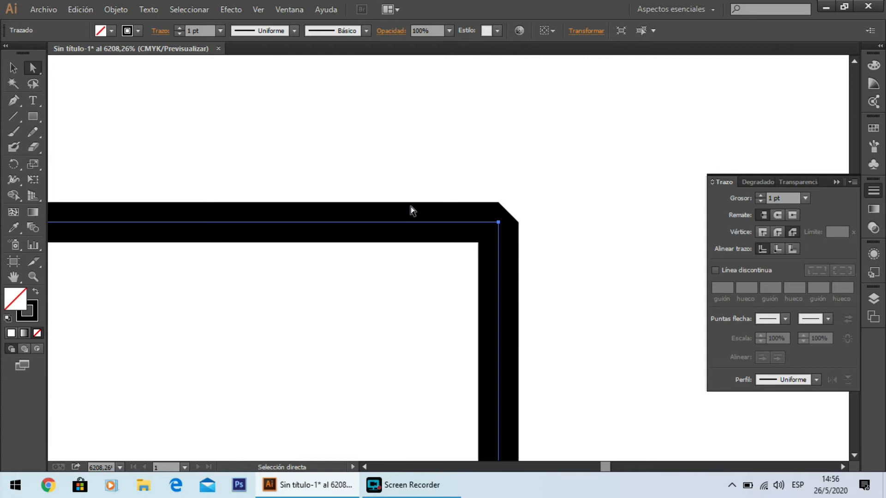
{"action": "left_click", "coordinate": [805, 198]}
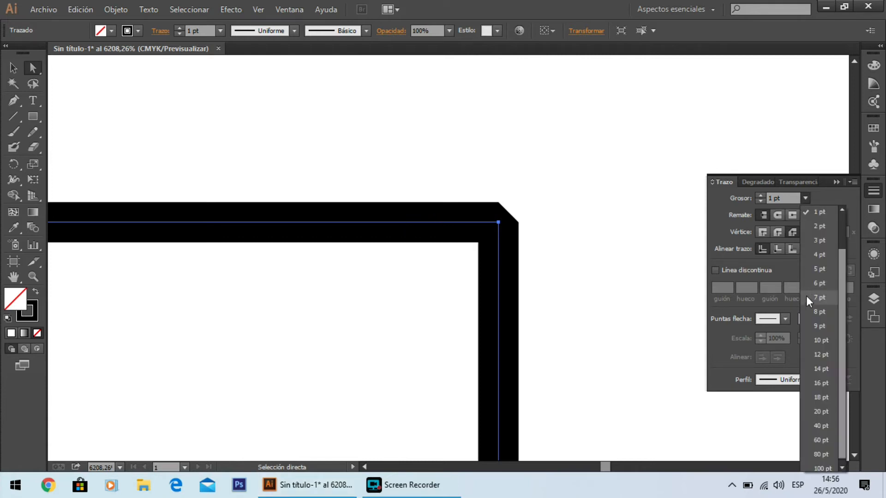
{"action": "left_click", "coordinate": [818, 272]}
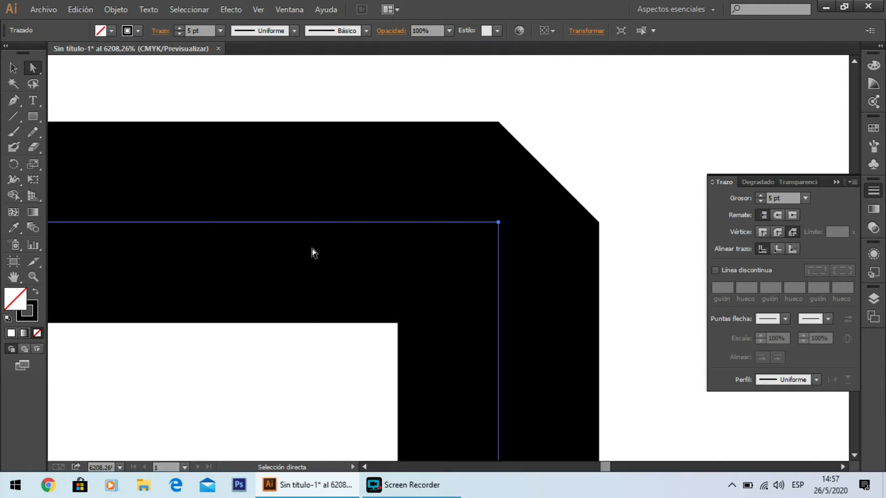
Align the square's stroke to the inside and reduce its weight to 3 pt and finally 1 pt
{"action": "left_click", "coordinate": [777, 249]}
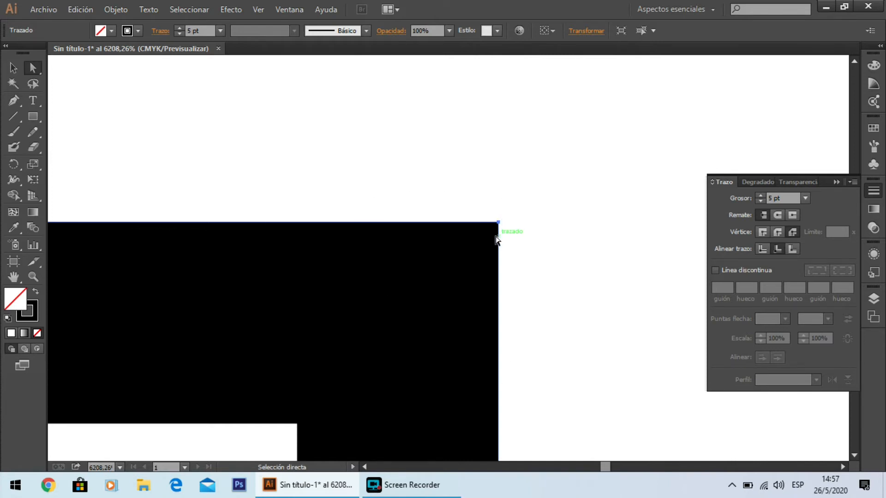
{"action": "left_click", "coordinate": [806, 199]}
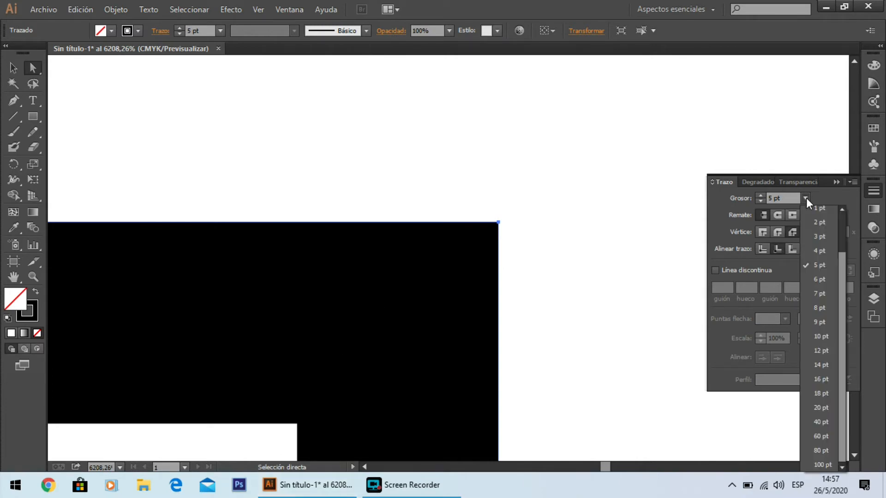
{"action": "left_click", "coordinate": [812, 236]}
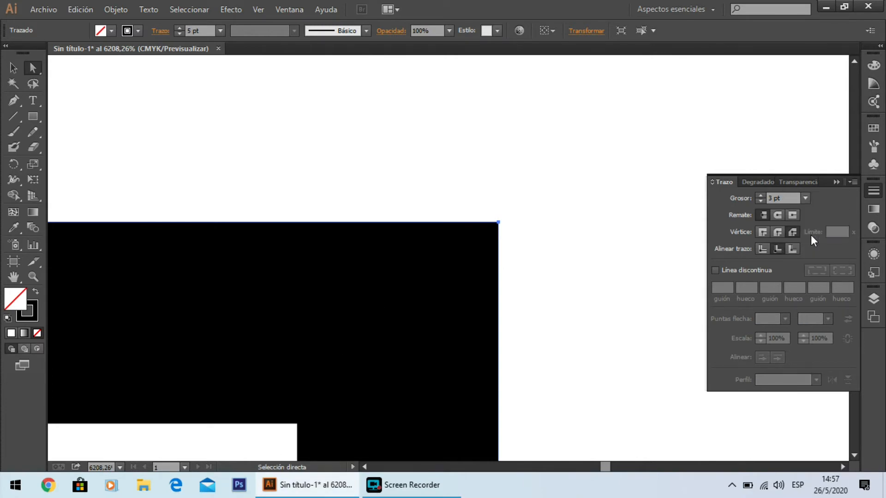
{"action": "left_click", "coordinate": [804, 199]}
{"action": "left_click", "coordinate": [807, 209]}
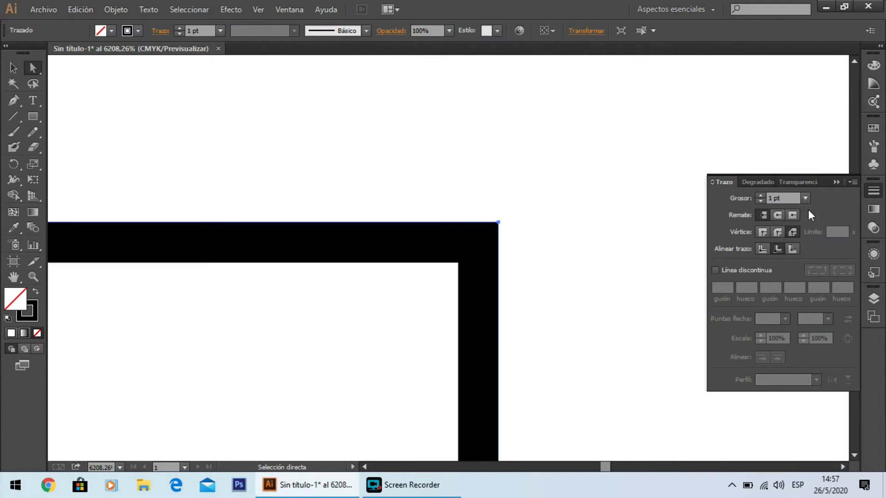
Raise the weight of the square's inside-aligned stroke to 12 pt and finally 20 pt
{"action": "left_click", "coordinate": [805, 199]}
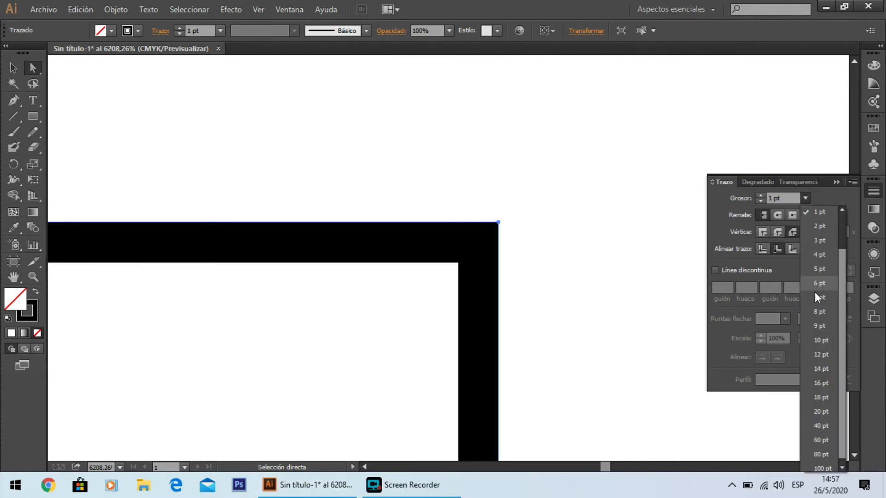
{"action": "left_click", "coordinate": [815, 355]}
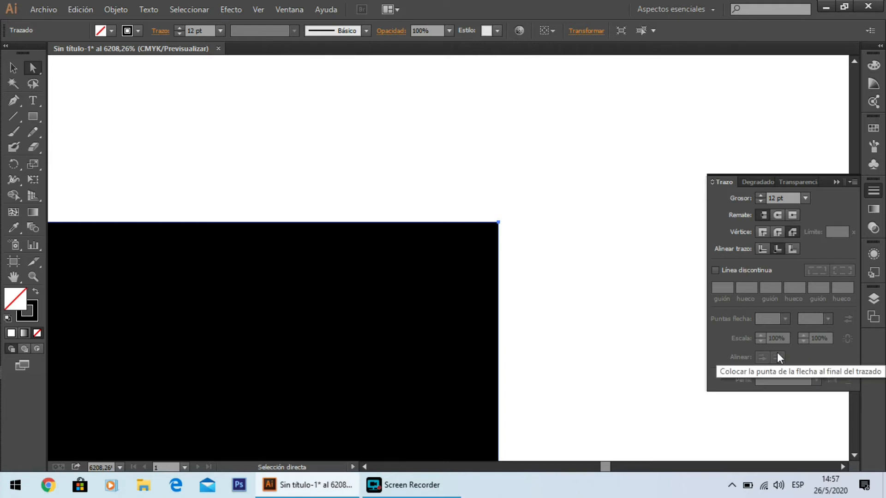
{"action": "key", "text": "ctrl+minus"}
{"action": "key", "text": "ctrl+minus"}
{"action": "key", "text": "ctrl+minus"}
{"action": "key", "text": "ctrl+minus"}
{"action": "key", "text": "ctrl+minus"}
{"action": "key", "text": "ctrl+minus"}
{"action": "key", "text": "ctrl+minus"}
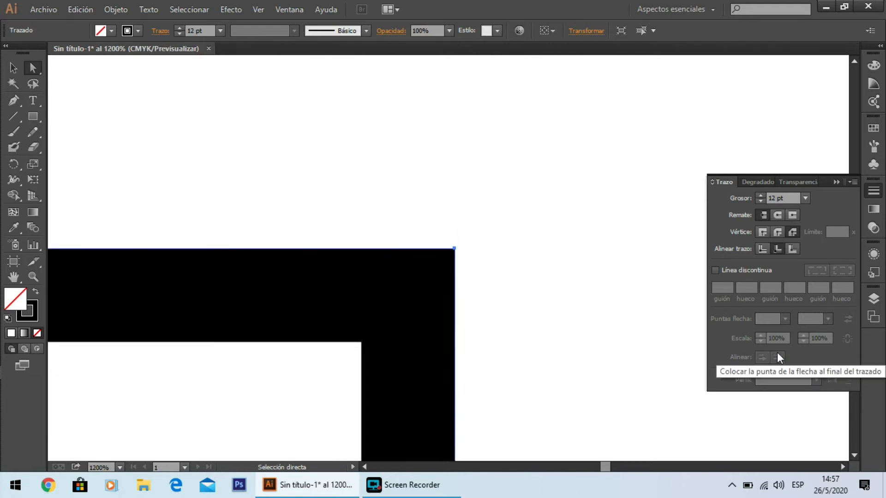
{"action": "key", "text": "ctrl+minus"}
{"action": "key", "text": "space"}
{"action": "left_click_drag", "start_coordinate": [314, 372], "coordinate": [446, 272]}
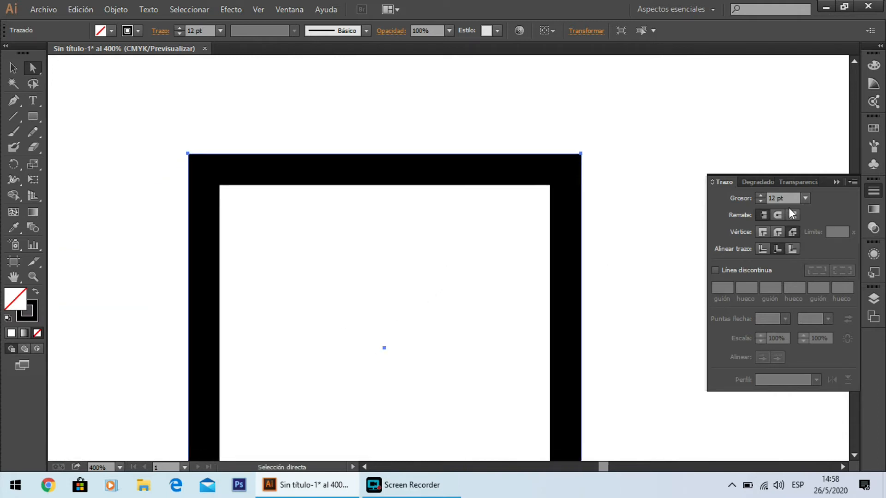
{"action": "left_click", "coordinate": [806, 198]}
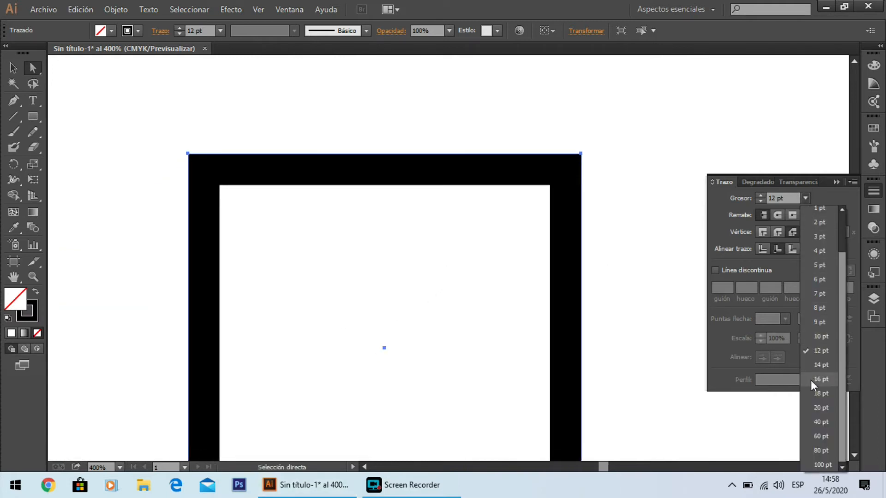
{"action": "left_click", "coordinate": [812, 410]}
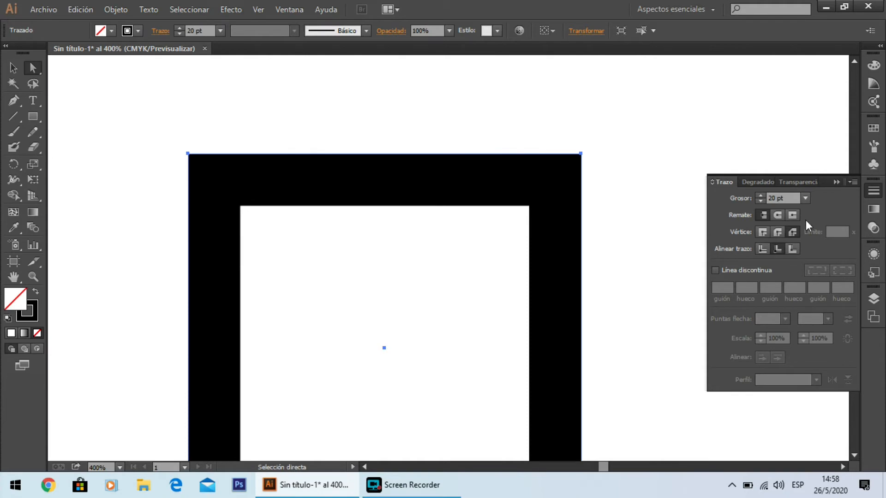
Align the square's stroke to the outside, try weights of 10 pt and 4 pt, and finish with 8 pt
{"action": "left_click", "coordinate": [791, 249]}
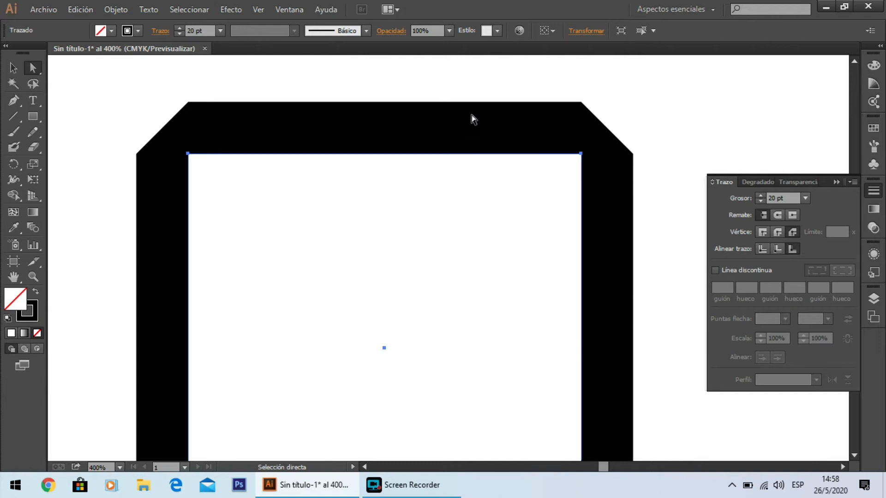
{"action": "left_click", "coordinate": [805, 198]}
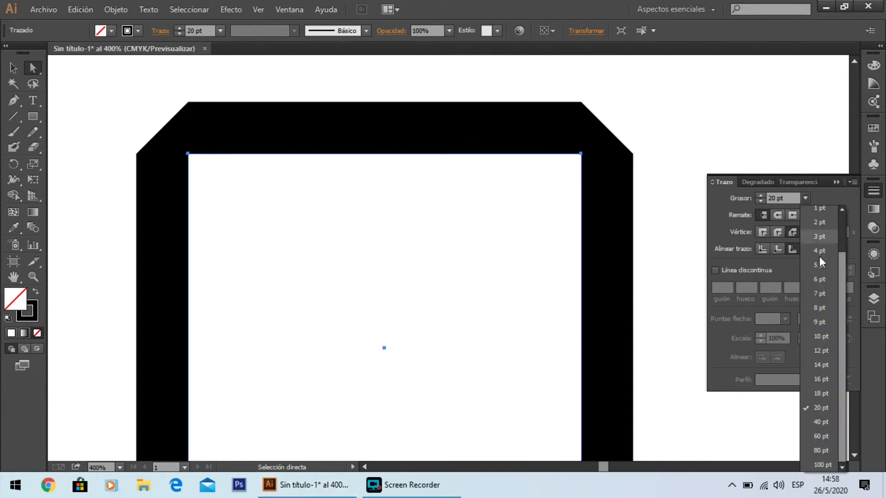
{"action": "left_click", "coordinate": [812, 336]}
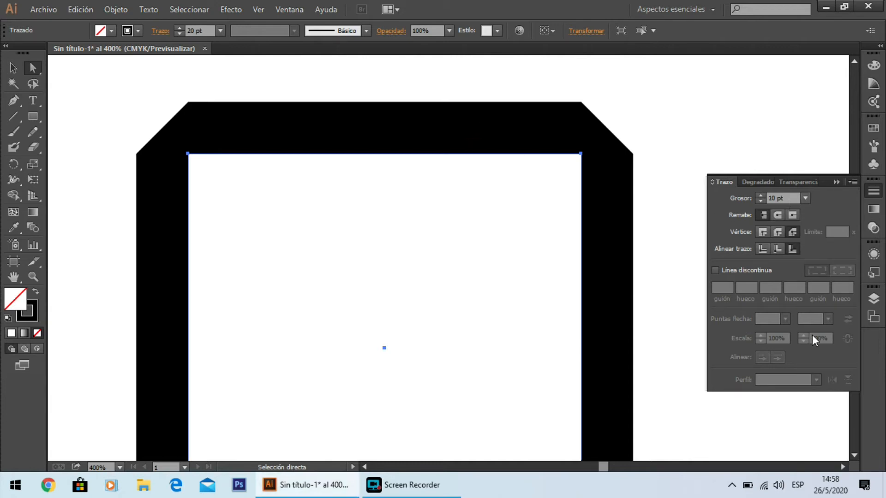
{"action": "left_click", "coordinate": [805, 198]}
{"action": "left_click", "coordinate": [813, 250]}
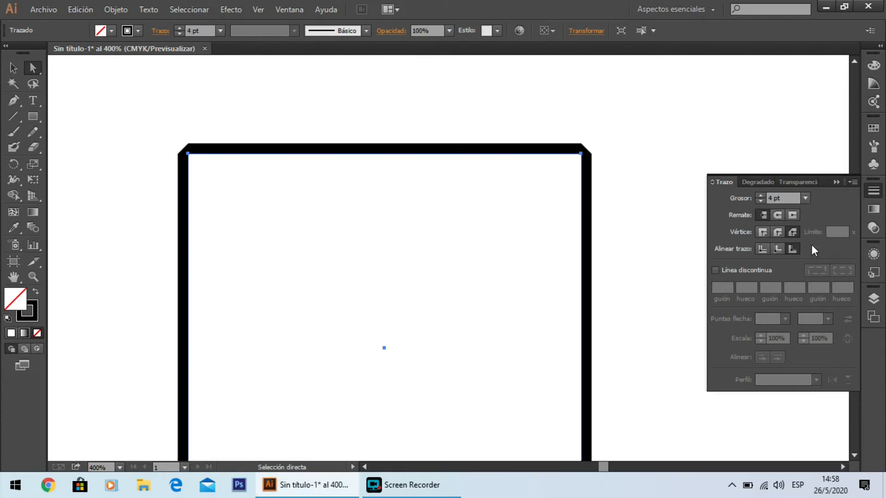
{"action": "left_click", "coordinate": [806, 199]}
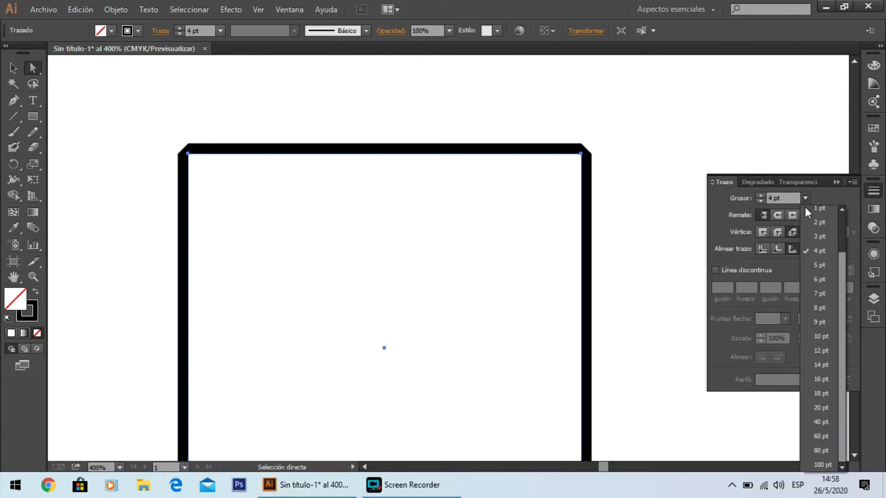
{"action": "left_click", "coordinate": [814, 309]}
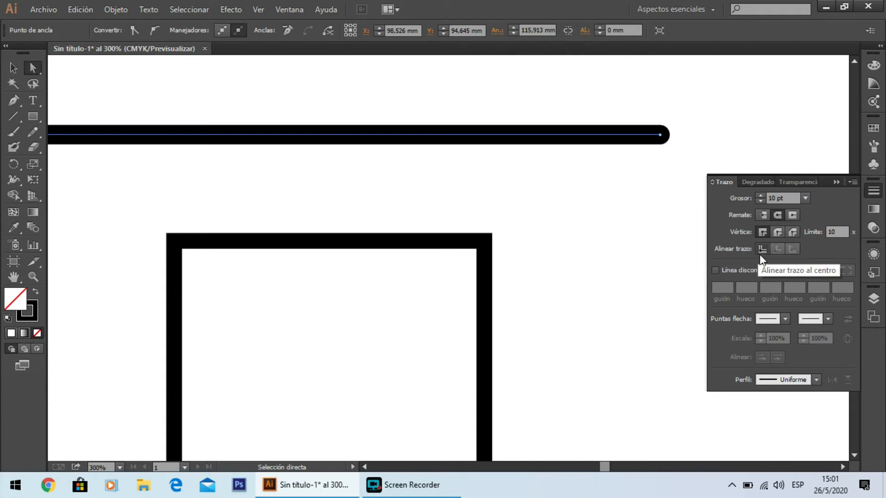
Set the stroke weight of the selected horizontal line to 20 pt
{"action": "left_click", "coordinate": [805, 198]}
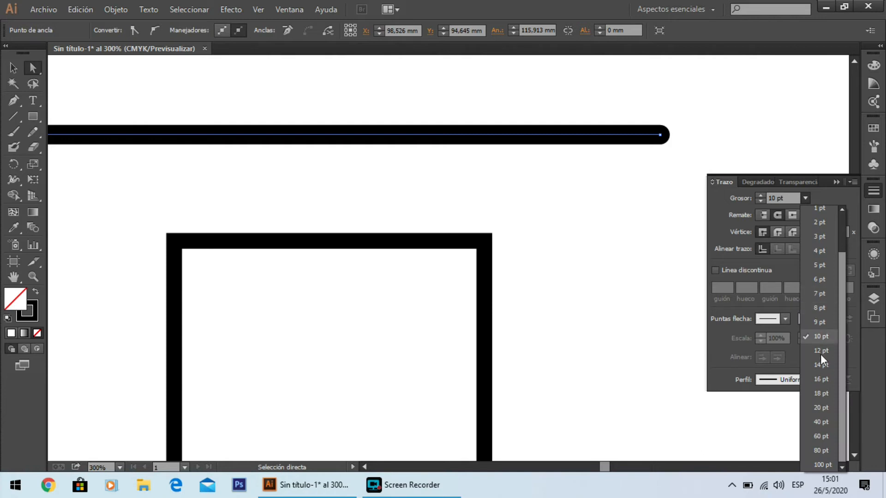
{"action": "left_click", "coordinate": [820, 408]}
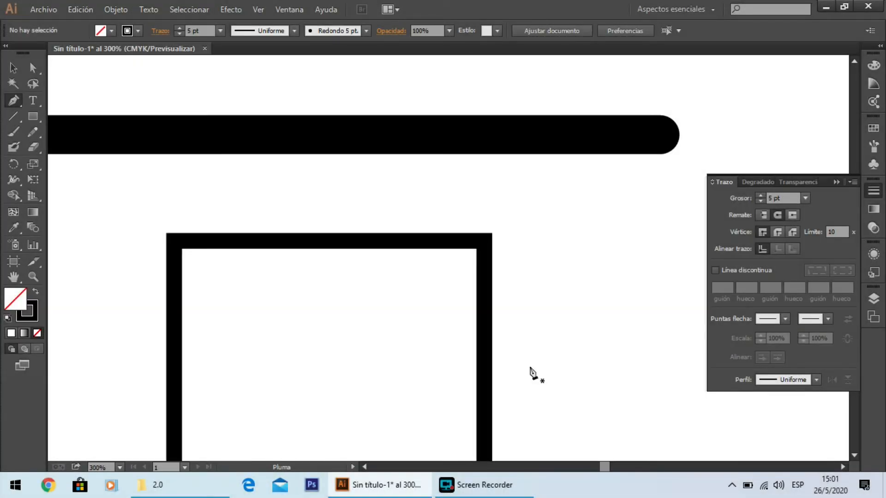
Draw a closed, irregular five-sided path beside the square with the Pen tool, using a 5 pt stroke
{"action": "left_click", "coordinate": [529, 366]}
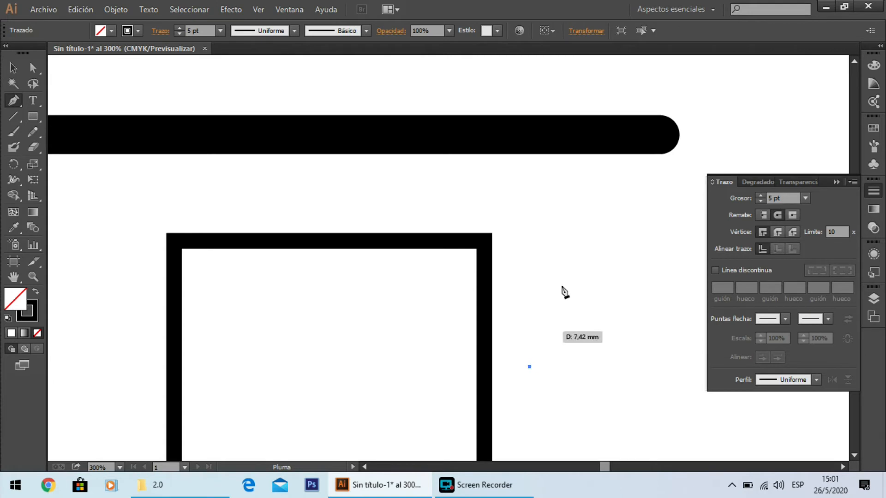
{"action": "left_click", "coordinate": [580, 218]}
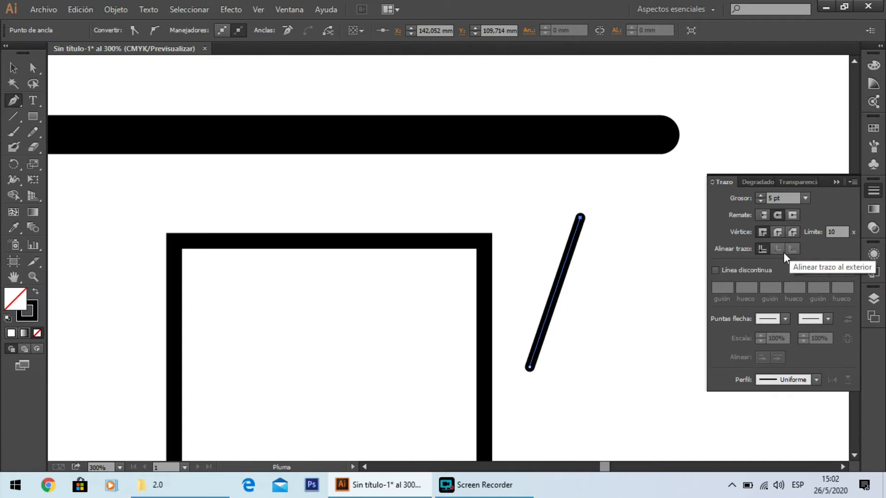
{"action": "left_click", "coordinate": [677, 255]}
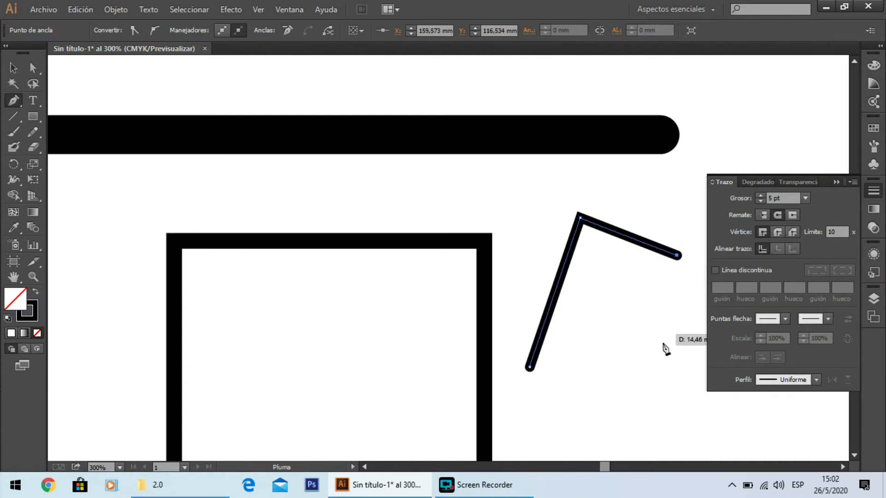
{"action": "left_click", "coordinate": [687, 388]}
{"action": "left_click", "coordinate": [559, 432]}
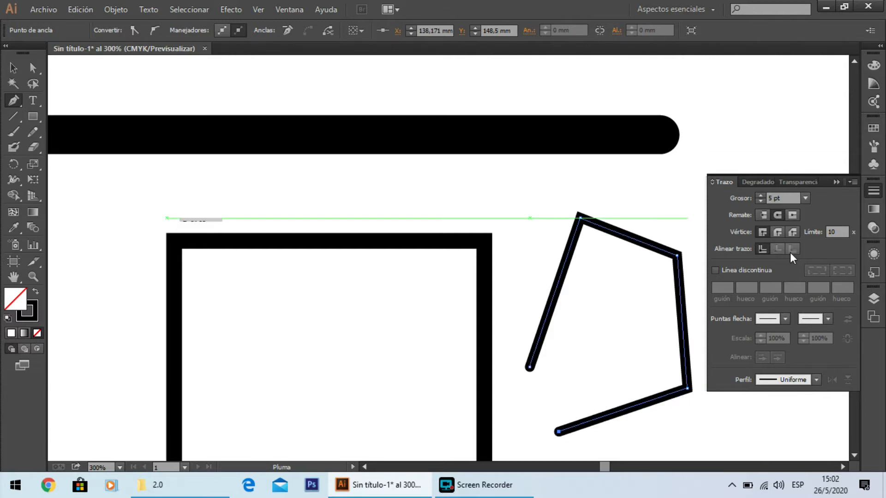
{"action": "left_click", "coordinate": [530, 367]}
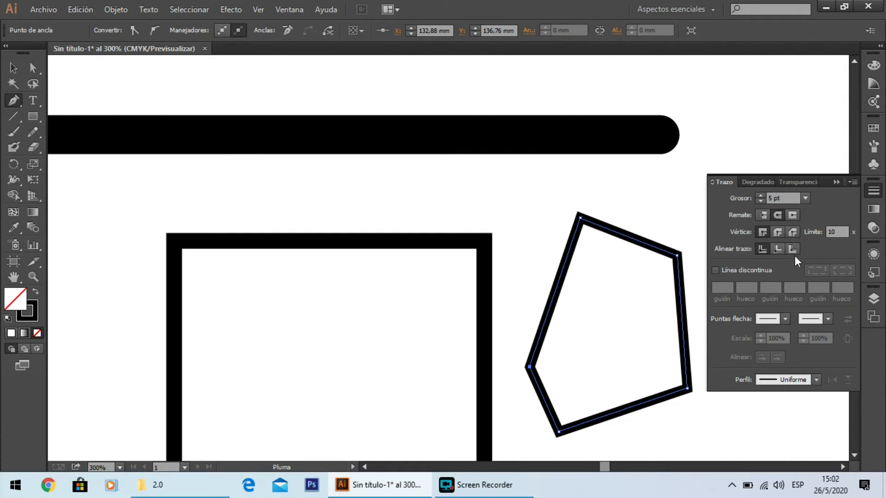
Compare the inside, outside and centre stroke alignments on the five-sided path and finish with the inside alignment
{"action": "left_click", "coordinate": [777, 248]}
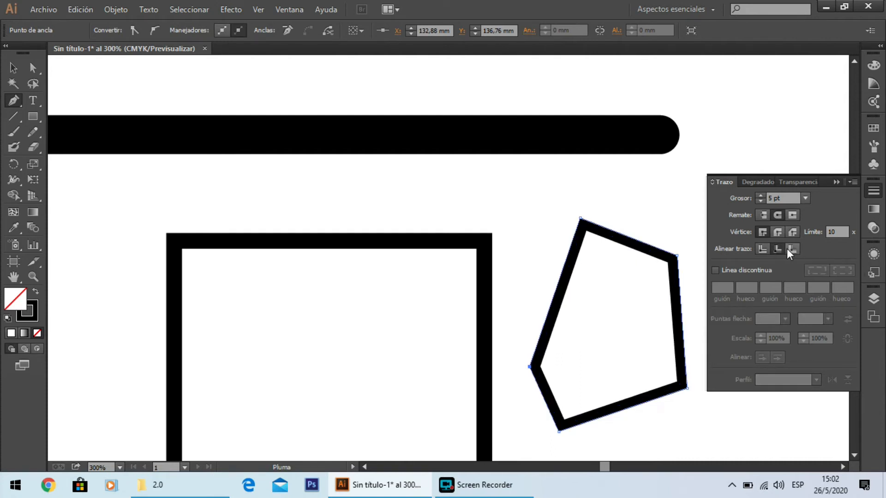
{"action": "left_click", "coordinate": [792, 249]}
{"action": "left_click", "coordinate": [761, 249]}
{"action": "left_click", "coordinate": [778, 249]}
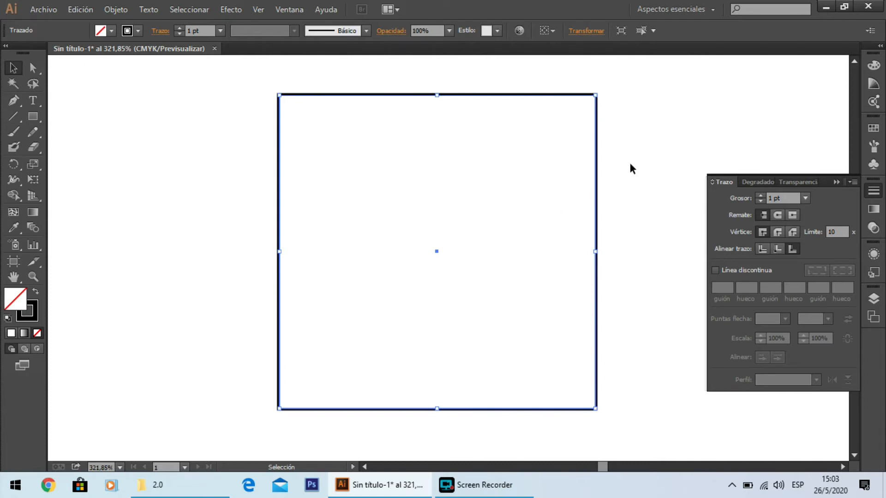
Turn the stroke of the 1 pt square into a dashed line with a 1 cm dash and a 5 mm gap
{"action": "key", "text": "ctrl+space"}
{"action": "left_click_drag", "start_coordinate": [313, 78], "coordinate": [579, 140]}
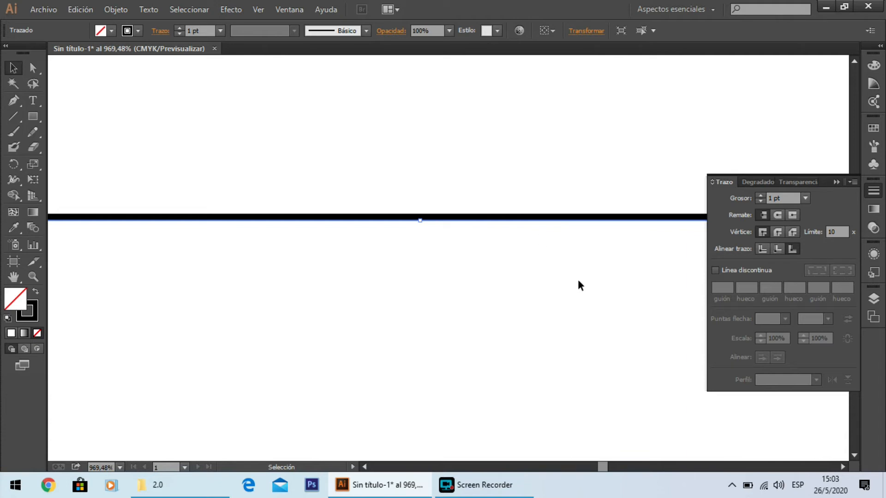
{"action": "left_click", "coordinate": [715, 270]}
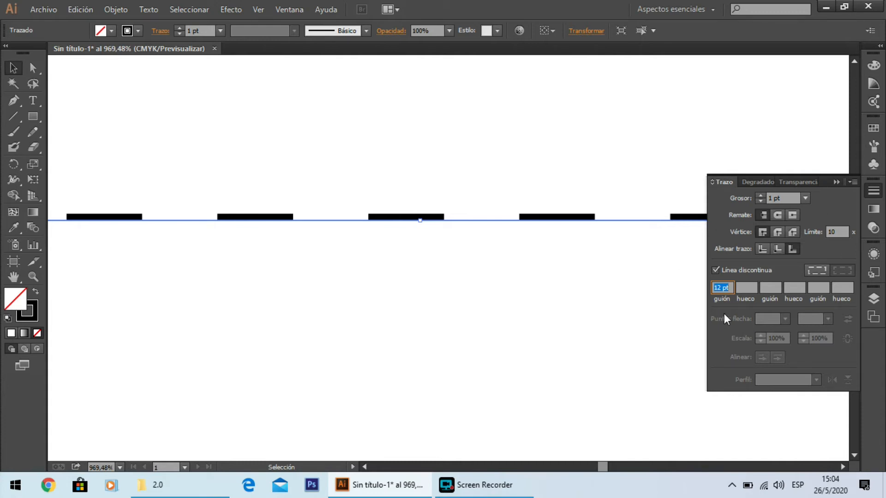
{"action": "type", "text": "1 cm"}
{"action": "key", "text": "Tab"}
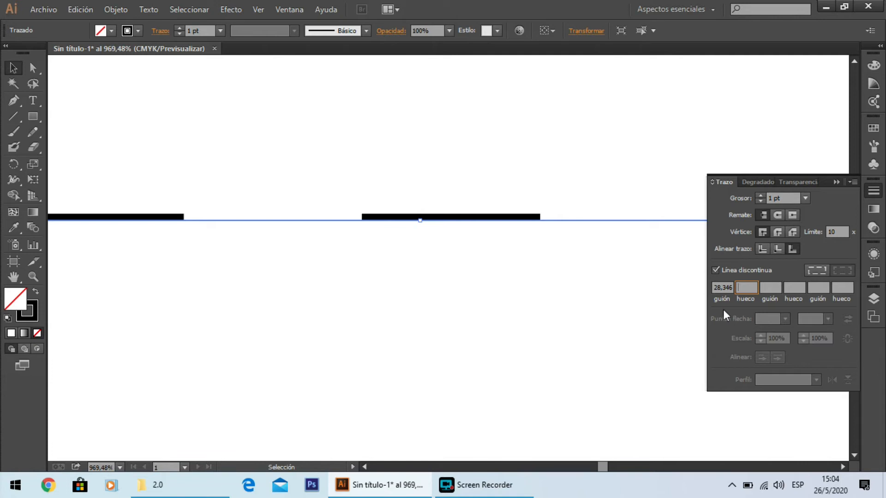
{"action": "type", "text": "5 mm"}
{"action": "key", "text": "Tab"}
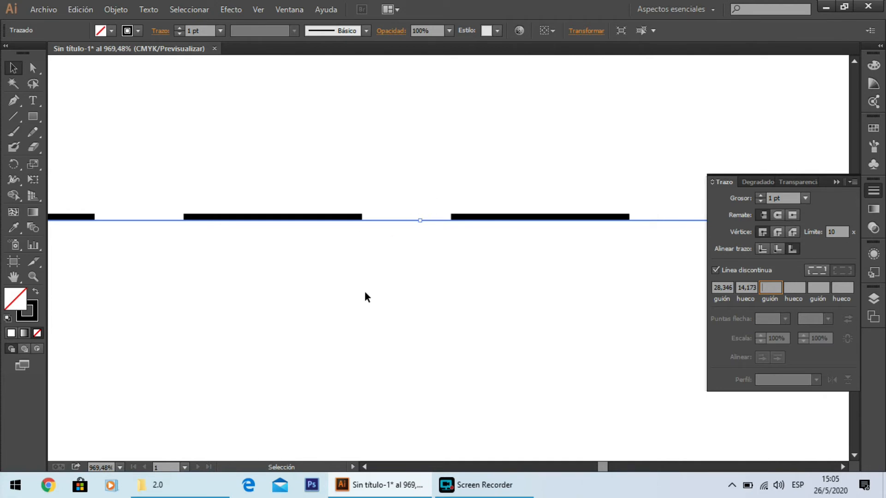
Set both the dash and the gap of the square's dashed stroke to 5 pt
{"action": "left_click", "coordinate": [714, 287]}
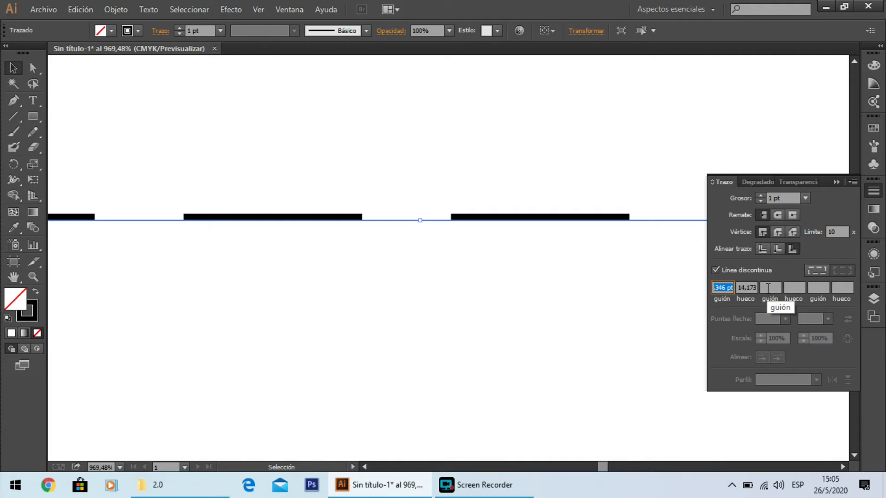
{"action": "type", "text": "5"}
{"action": "key", "text": "Tab"}
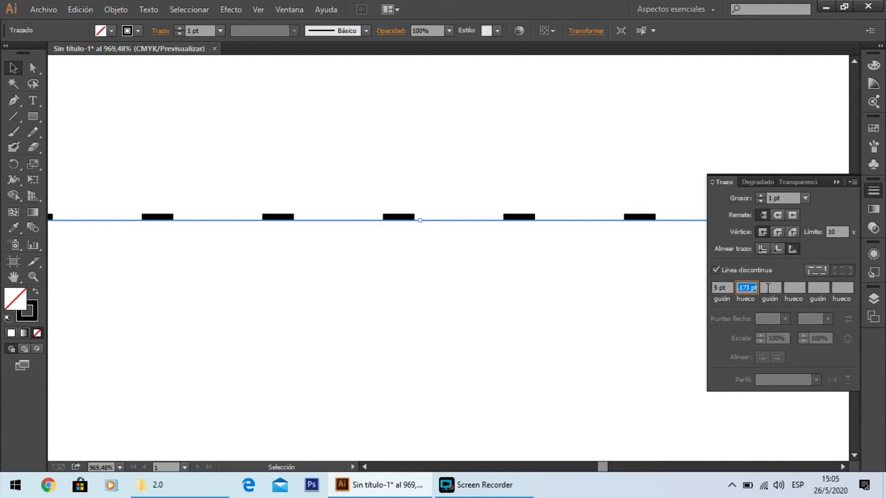
{"action": "type", "text": "5"}
{"action": "key", "text": "Tab"}
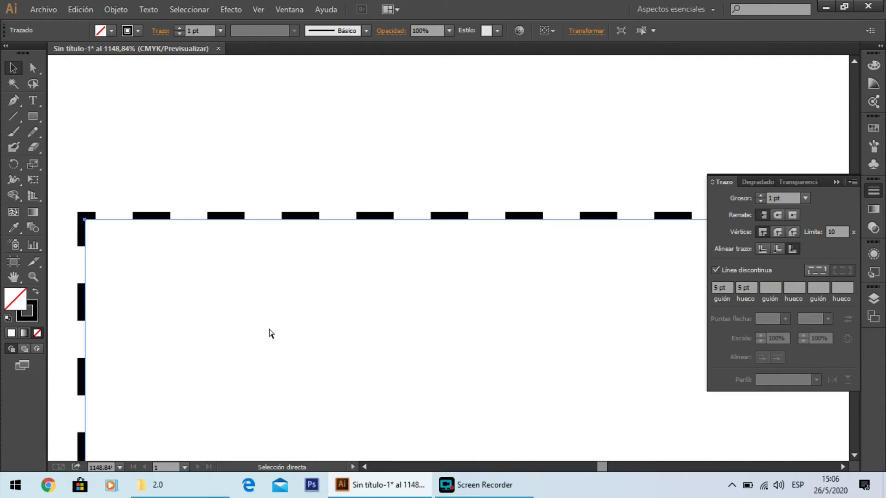
Add a second dash of 2 pt and a second gap of 5 pt to the square's dashed stroke
{"action": "key", "text": "ctrl+minus"}
{"action": "key", "text": "space"}
{"action": "left_click_drag", "start_coordinate": [407, 324], "coordinate": [366, 234]}
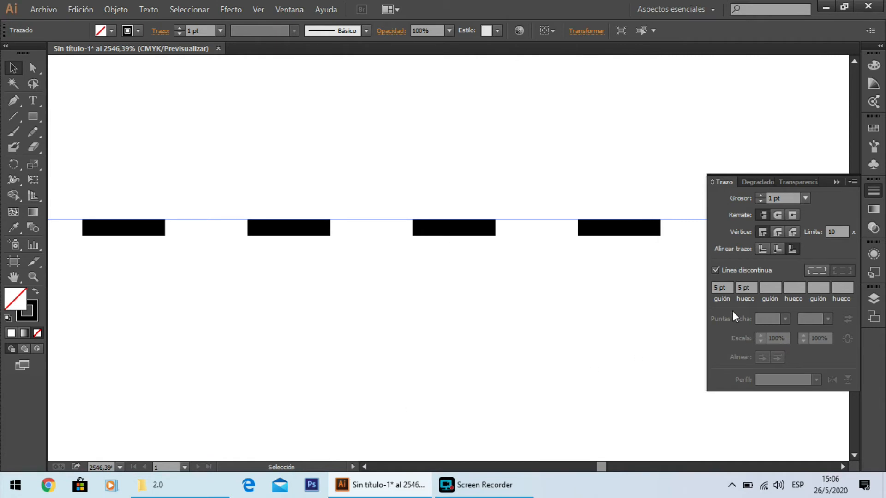
{"action": "left_click", "coordinate": [769, 288]}
{"action": "type", "text": "2"}
{"action": "key", "text": "Tab"}
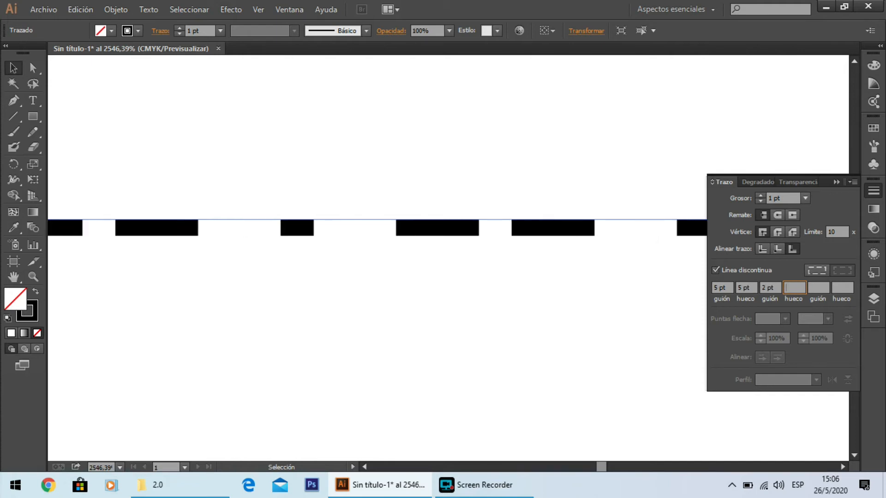
{"action": "type", "text": "5"}
{"action": "key", "text": "Tab"}
{"action": "key", "text": "ctrl+minus"}
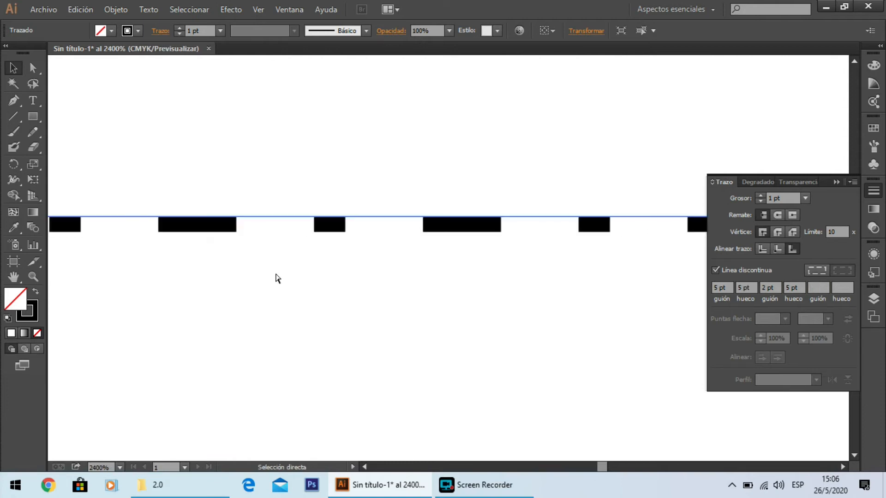
{"action": "key", "text": "ctrl+minus"}
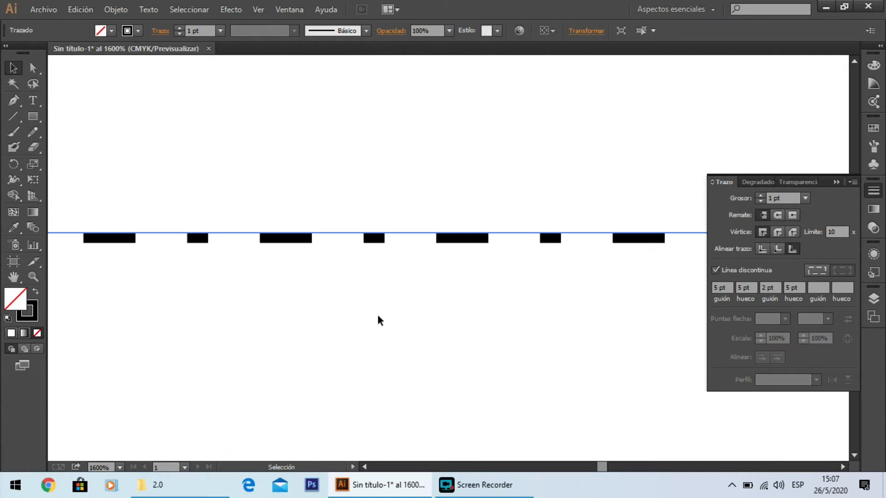
Add a third dash of 2 pt and a third gap of 5 pt to the square's dash pattern
{"action": "left_click", "coordinate": [817, 293]}
{"action": "type", "text": "2"}
{"action": "key", "text": "Tab"}
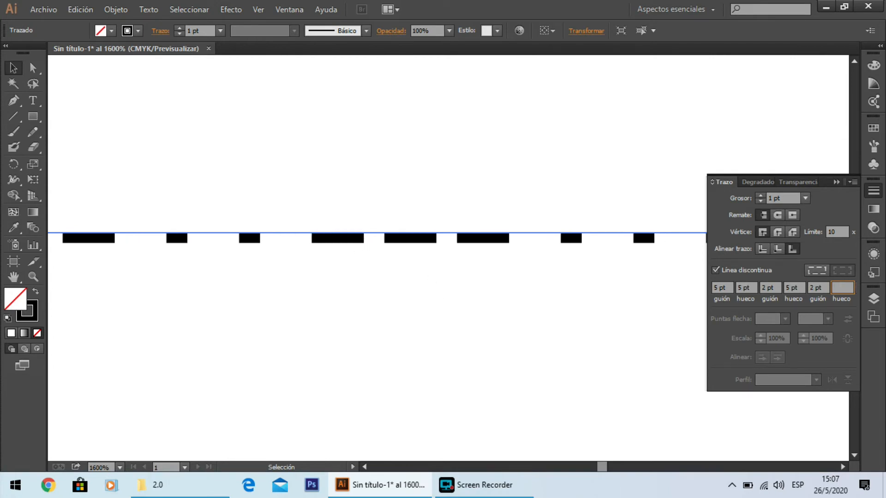
{"action": "type", "text": "5"}
{"action": "key", "text": "Tab"}
{"action": "key", "text": "space"}
{"action": "left_click_drag", "start_coordinate": [524, 285], "coordinate": [217, 263]}
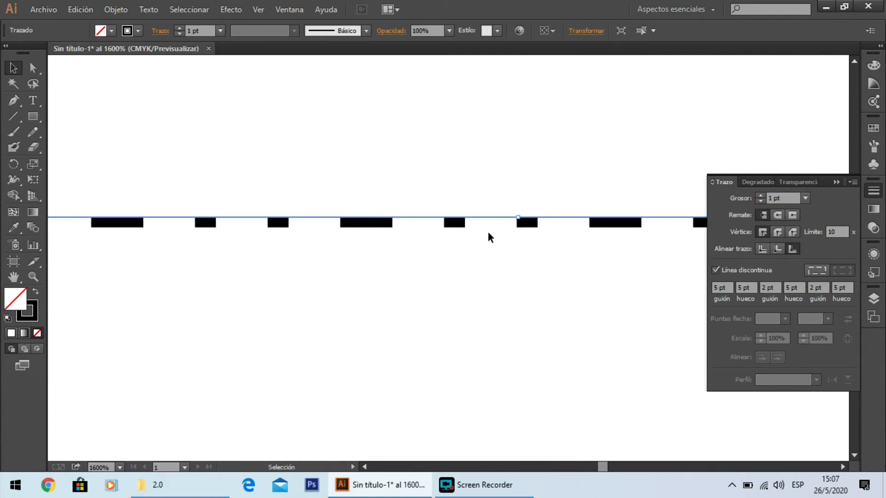
{"action": "key", "text": "space"}
{"action": "left_click_drag", "start_coordinate": [583, 257], "coordinate": [364, 251]}
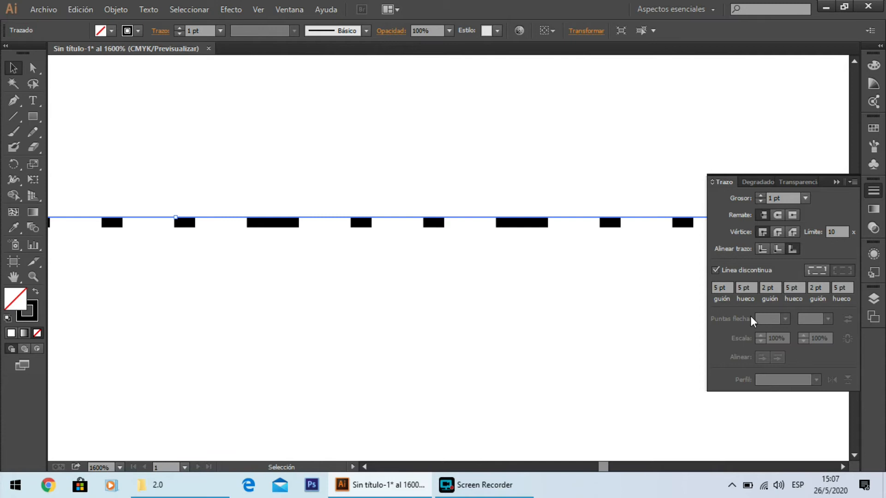
Set the square's first, second and third dash lengths to 9 pt, 7 pt and 3 pt
{"action": "left_click", "coordinate": [729, 289]}
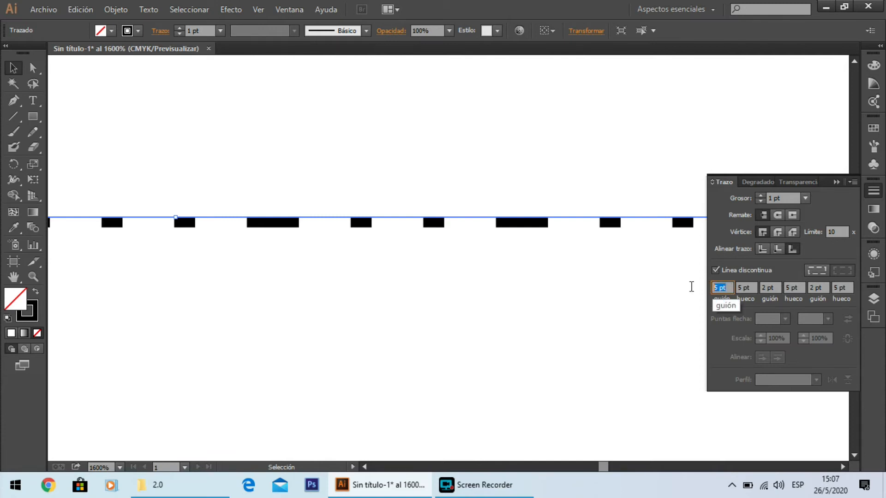
{"action": "type", "text": "9"}
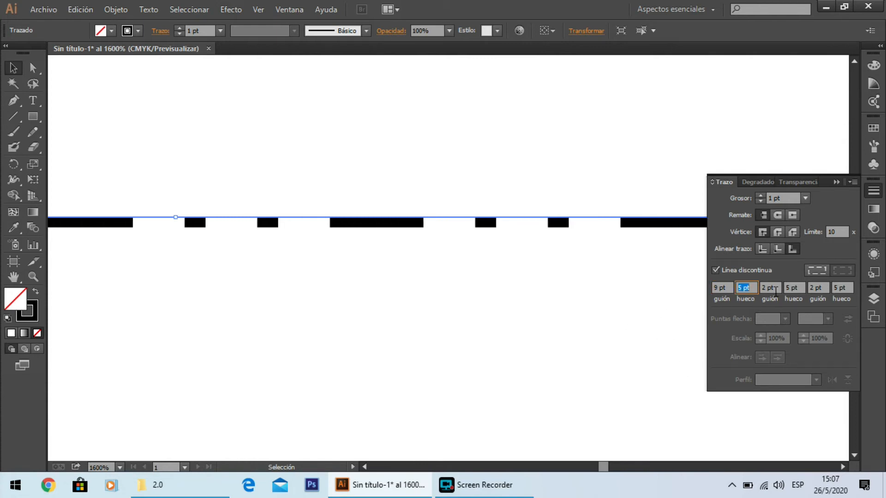
{"action": "key", "text": "Tab"}
{"action": "type", "text": "7"}
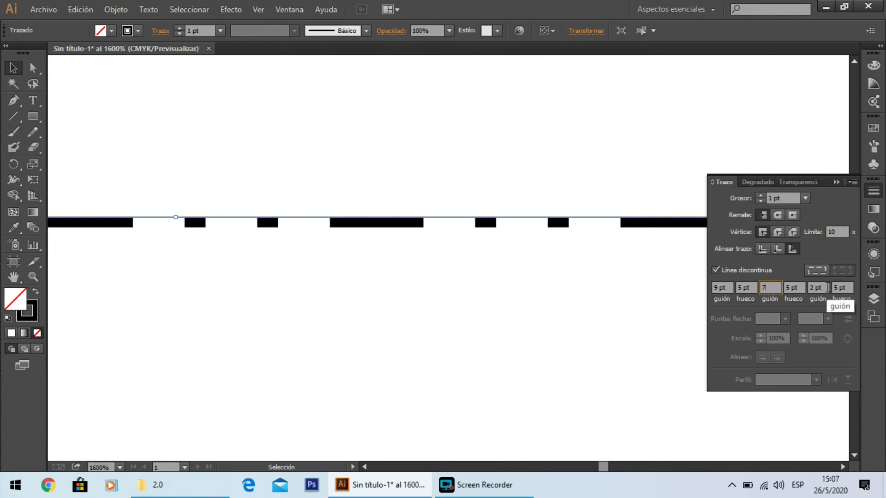
{"action": "left_click_drag", "start_coordinate": [828, 288], "coordinate": [783, 288]}
{"action": "type", "text": "3"}
{"action": "key", "text": "Return"}
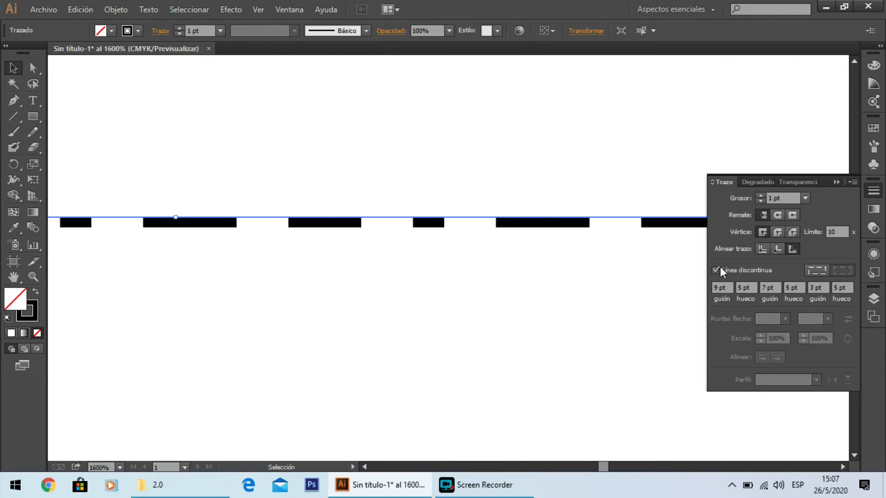
{"action": "left_click_drag", "start_coordinate": [518, 231], "coordinate": [291, 215]}
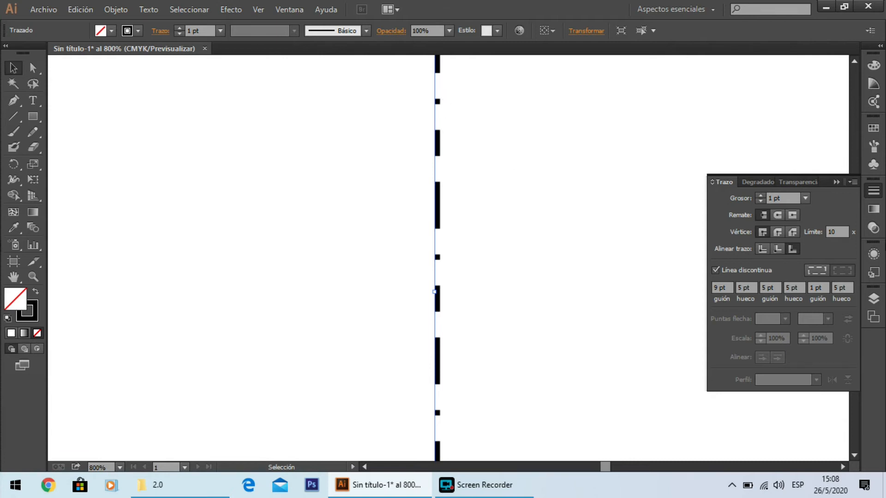
Clear the second and third dash and gap values, leaving only the first pair in the square's dash pattern
{"action": "left_click", "coordinate": [850, 287]}
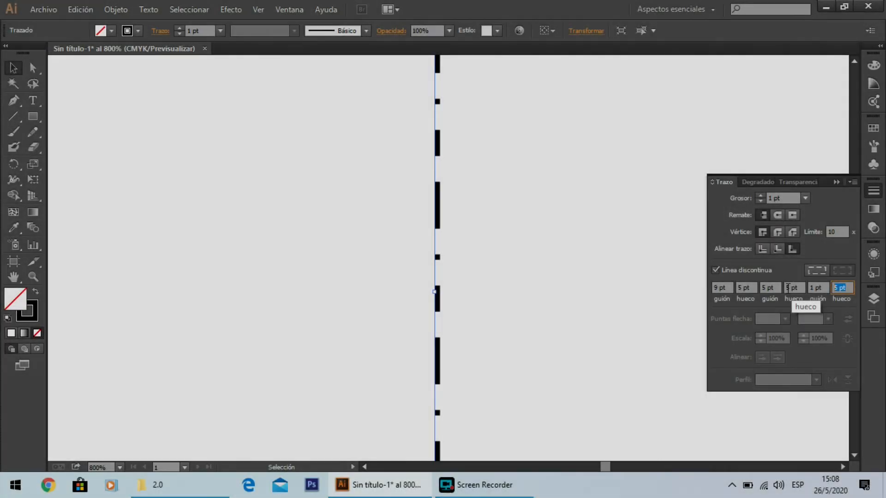
{"action": "key", "text": "BackSpace"}
{"action": "key", "text": "shift+Tab"}
{"action": "key", "text": "BackSpace"}
{"action": "key", "text": "shift+Tab"}
{"action": "key", "text": "BackSpace"}
{"action": "key", "text": "shift+Tab"}
{"action": "key", "text": "BackSpace"}
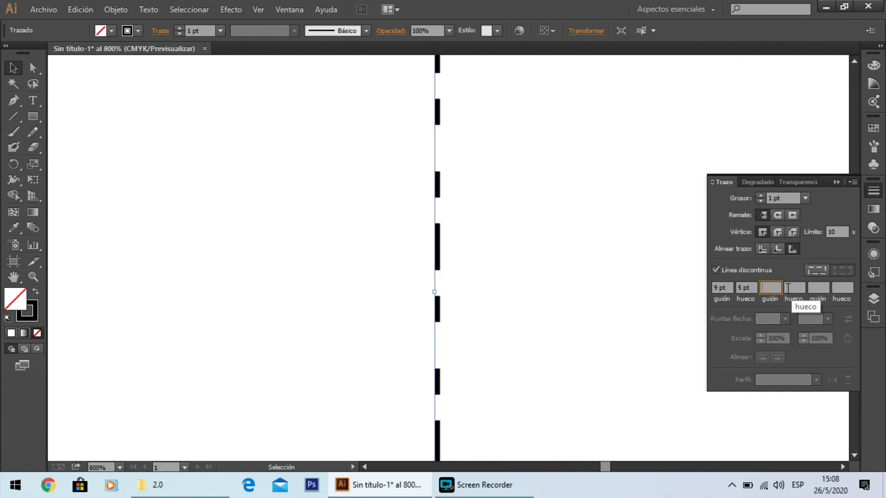
{"action": "key", "text": "Return"}
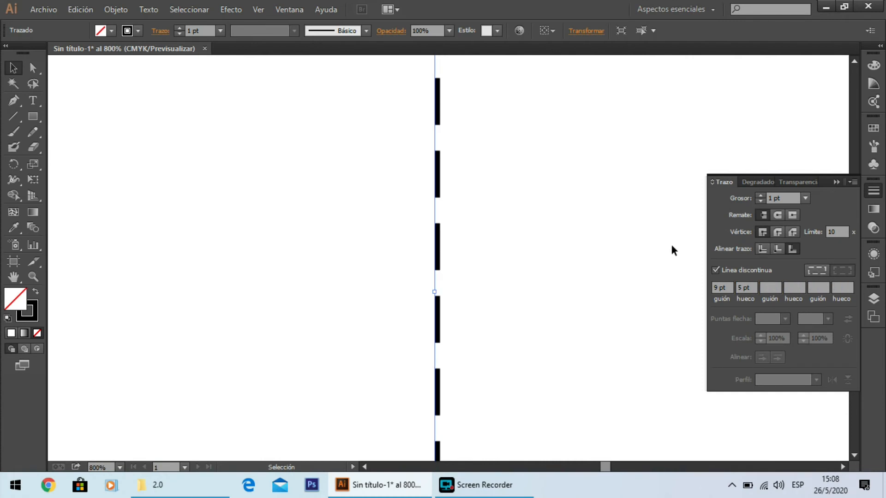
Shorten the dash of the square's stroke to 1 pt
{"action": "left_click", "coordinate": [731, 289]}
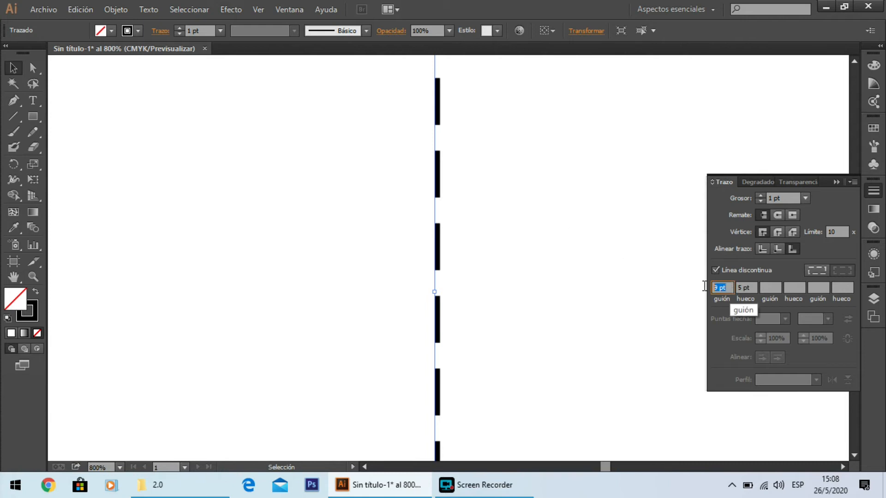
{"action": "type", "text": "1"}
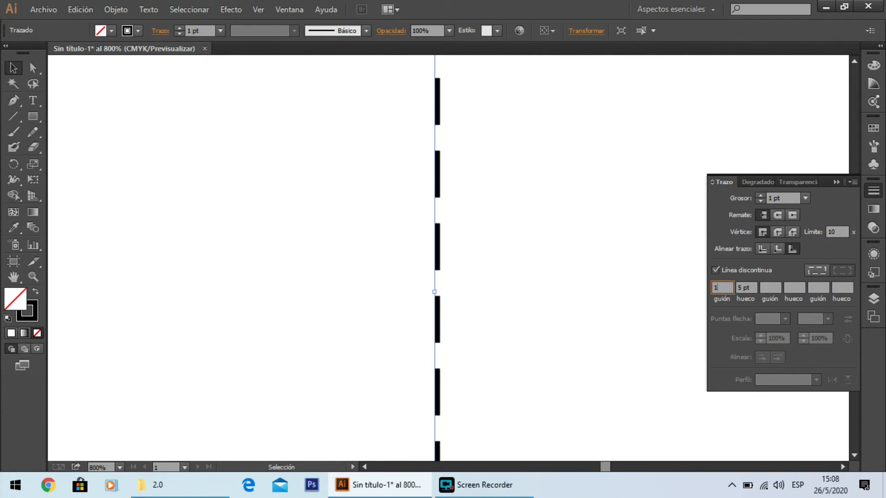
{"action": "key", "text": "Return"}
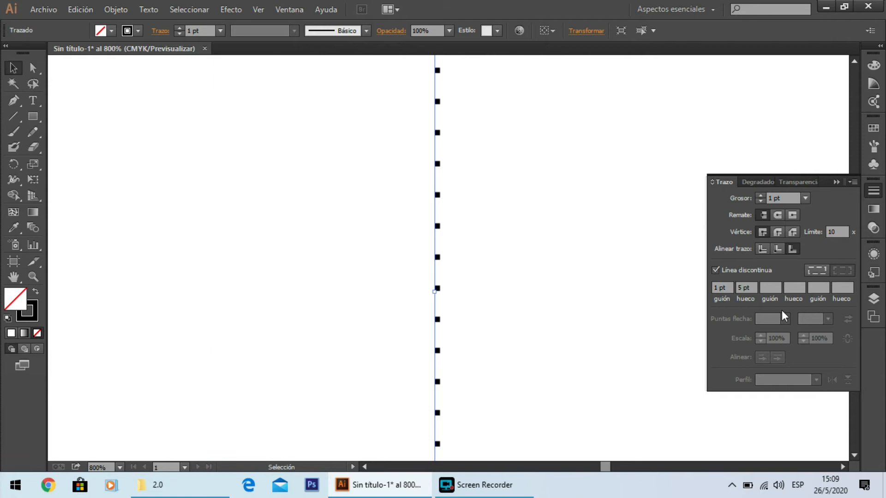
Tighten the spacing of the square's dashes by trying a 3 pt gap and finishing with a 1 pt gap
{"action": "left_click_drag", "start_coordinate": [522, 137], "coordinate": [464, 239]}
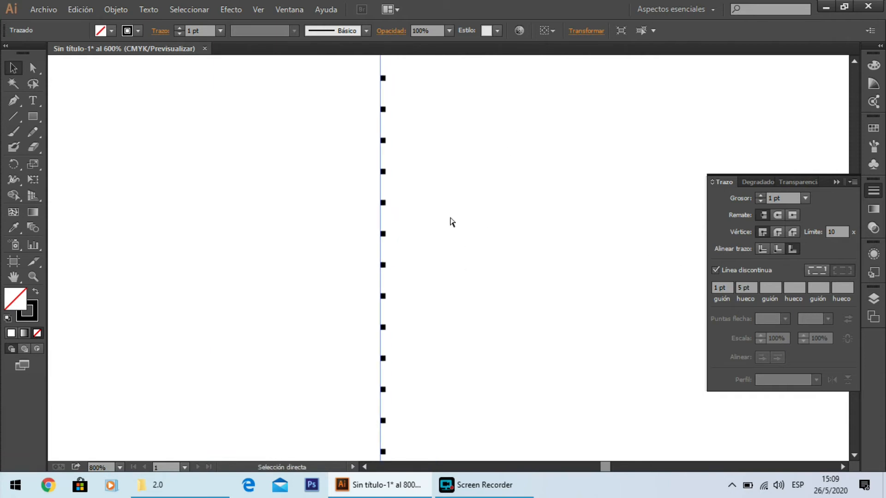
{"action": "key", "text": "ctrl+minus"}
{"action": "key", "text": "ctrl+minus"}
{"action": "left_click_drag", "start_coordinate": [93, 105], "coordinate": [466, 289]}
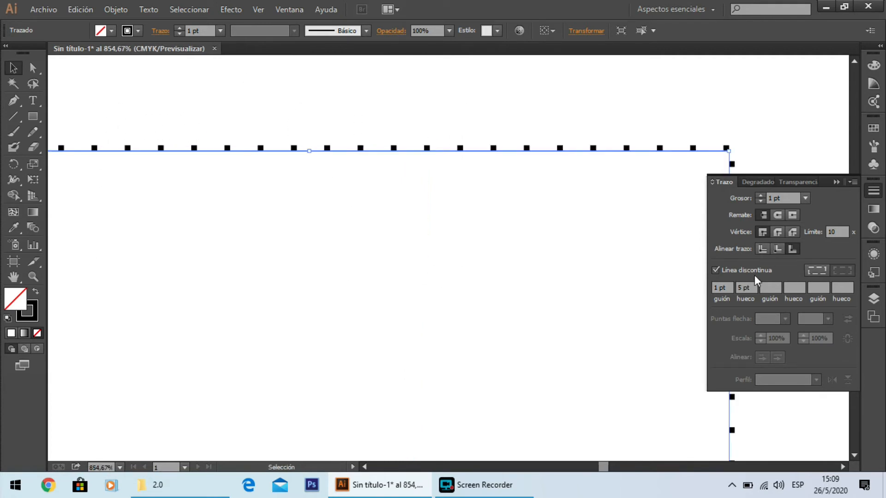
{"action": "left_click", "coordinate": [748, 288]}
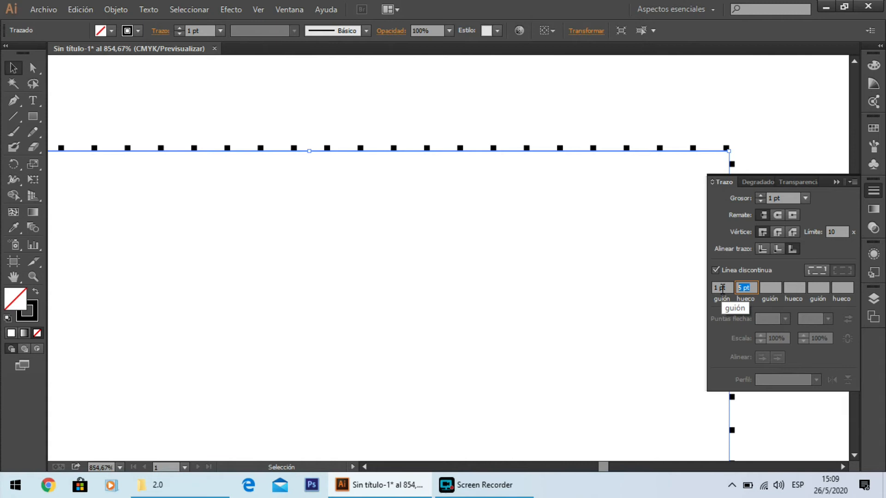
{"action": "type", "text": "3"}
{"action": "key", "text": "Return"}
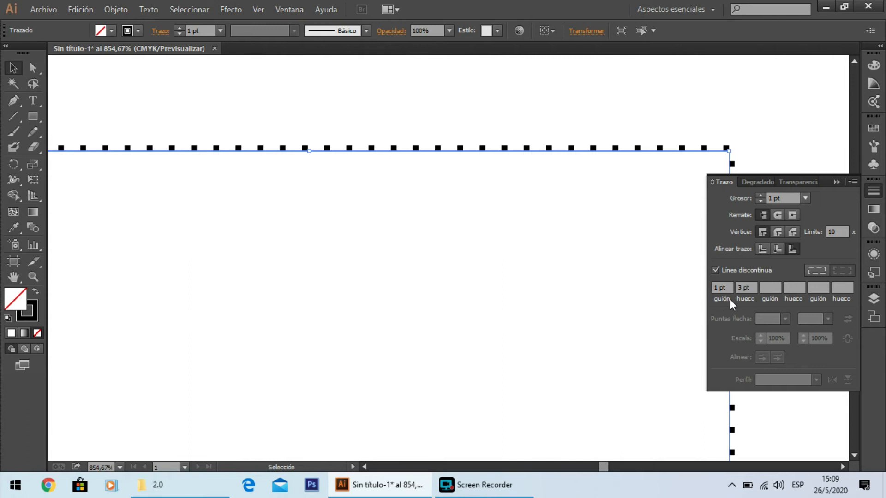
{"action": "left_click", "coordinate": [747, 289]}
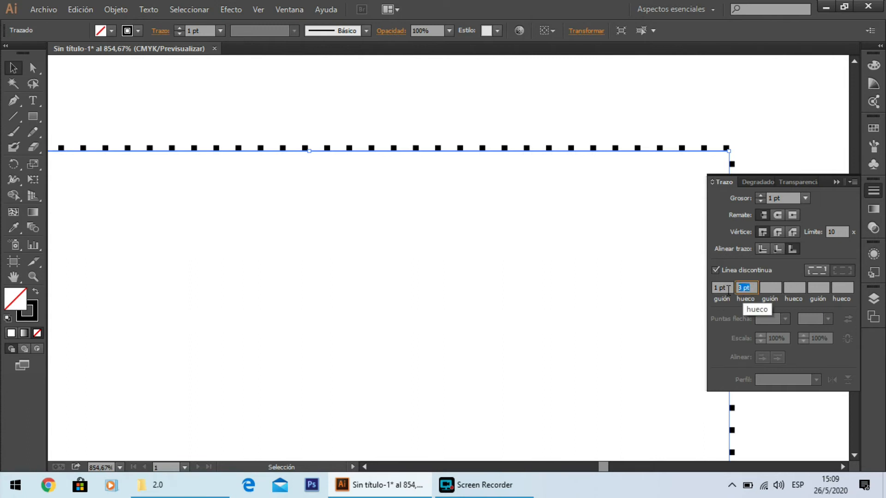
{"action": "type", "text": "1"}
{"action": "key", "text": "Return"}
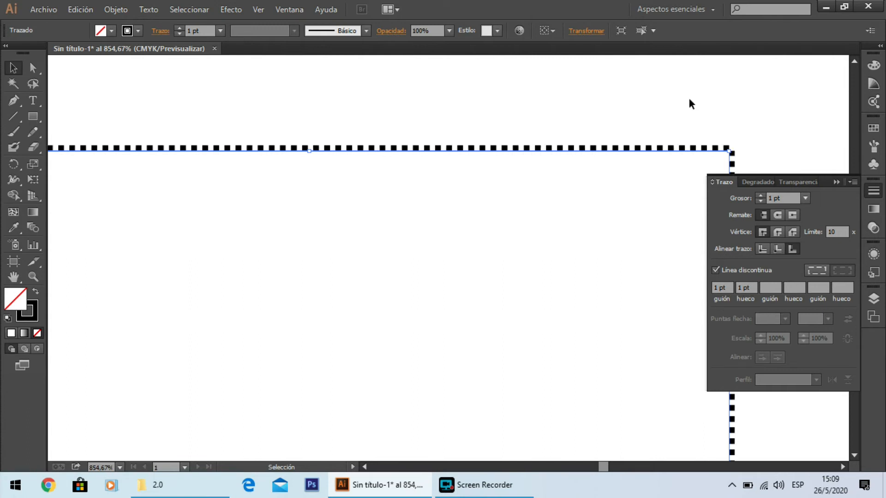
Turn the square's dashes into round dots with round caps and a 0 pt dash, and compare with butt caps
{"action": "left_click_drag", "start_coordinate": [313, 115], "coordinate": [460, 179]}
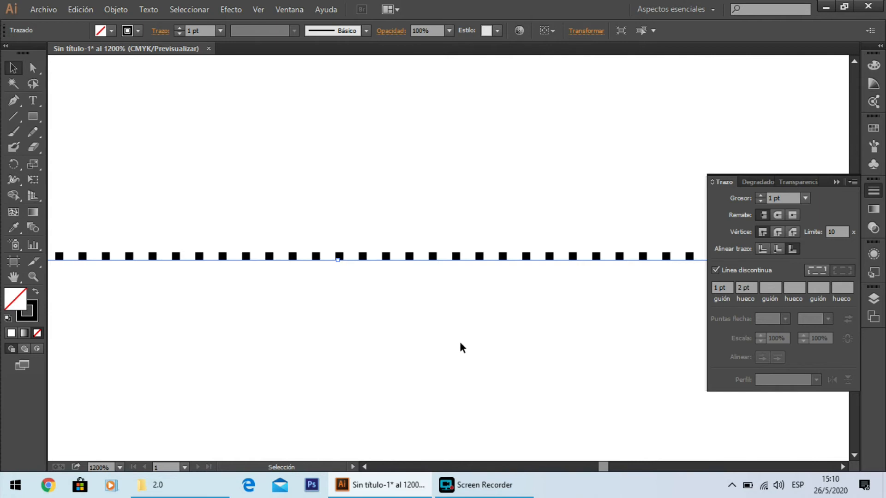
{"action": "left_click", "coordinate": [776, 213]}
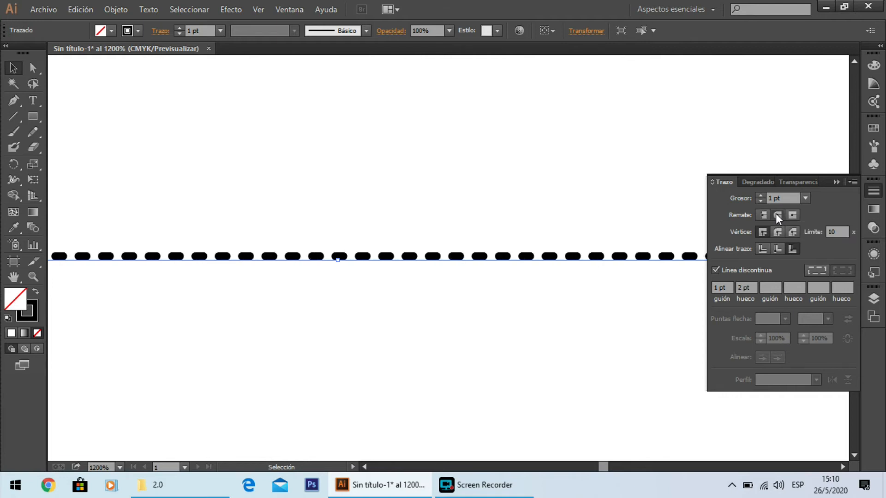
{"action": "left_click_drag", "start_coordinate": [417, 239], "coordinate": [429, 277]}
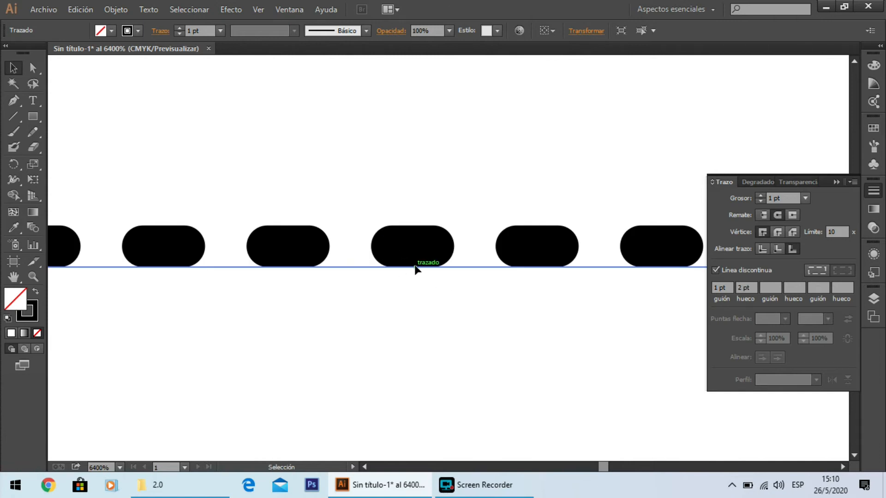
{"action": "left_click", "coordinate": [722, 288]}
{"action": "type", "text": "0"}
{"action": "key", "text": "Tab"}
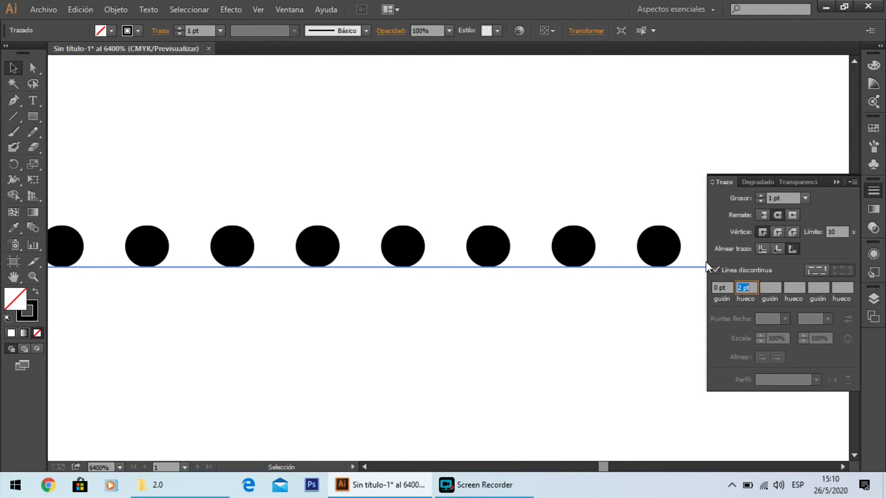
{"action": "left_click", "coordinate": [763, 216]}
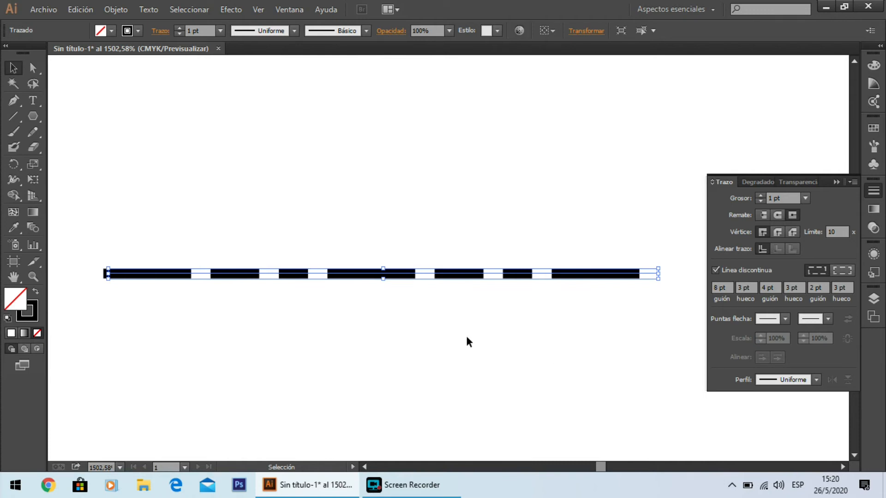
Thicken the horizontal dashed line's stroke to 10 pt and set its first gap to 15 pt
{"action": "left_click", "coordinate": [806, 199]}
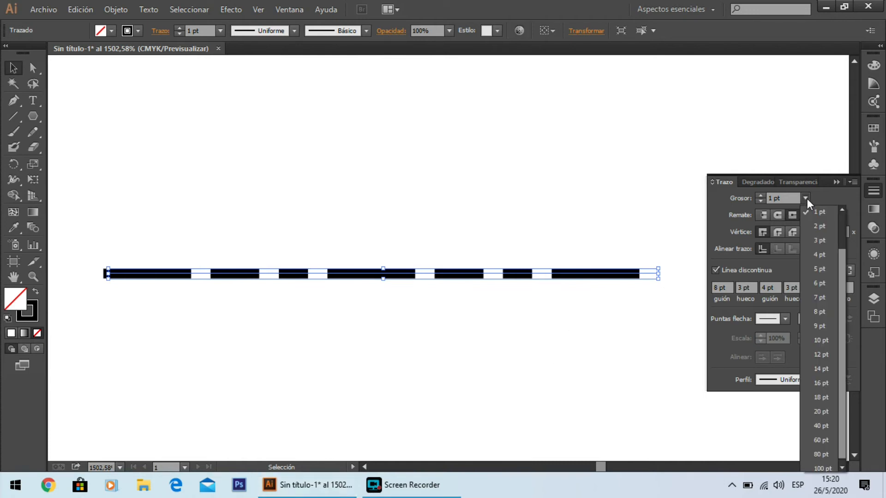
{"action": "left_click", "coordinate": [812, 230]}
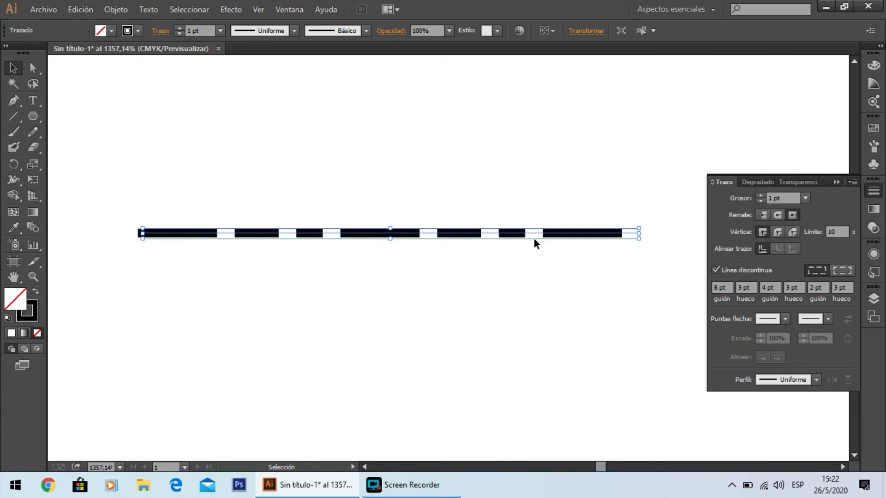
{"action": "left_click", "coordinate": [805, 199]}
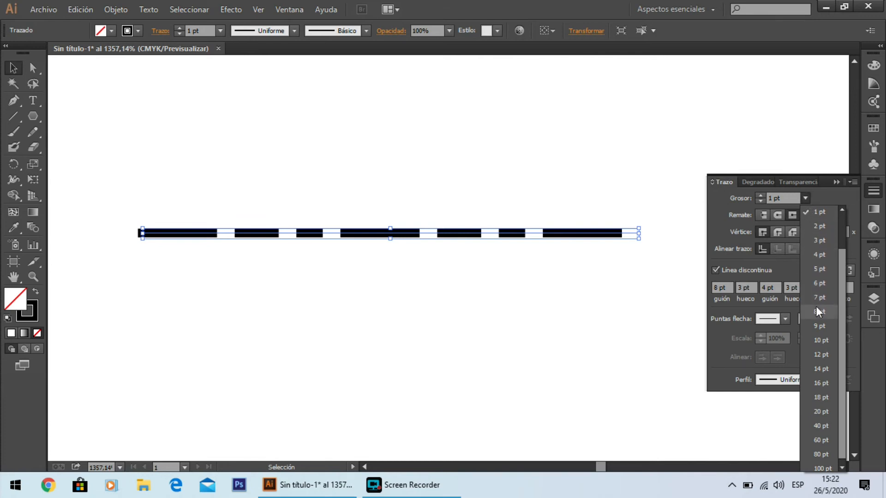
{"action": "left_click", "coordinate": [819, 340]}
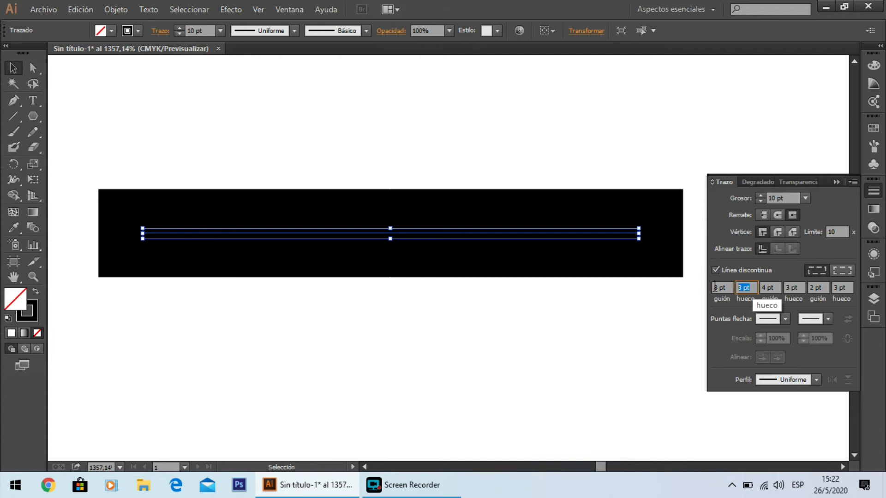
{"action": "type", "text": "15"}
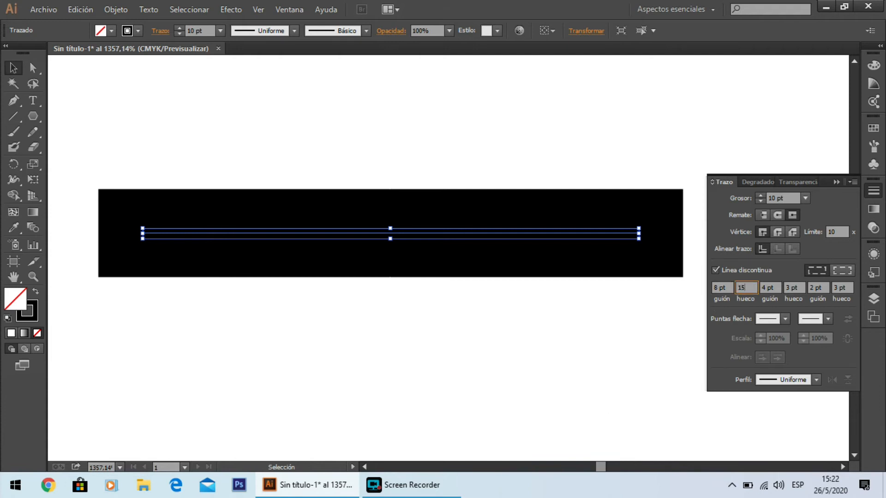
{"action": "key", "text": "Return"}
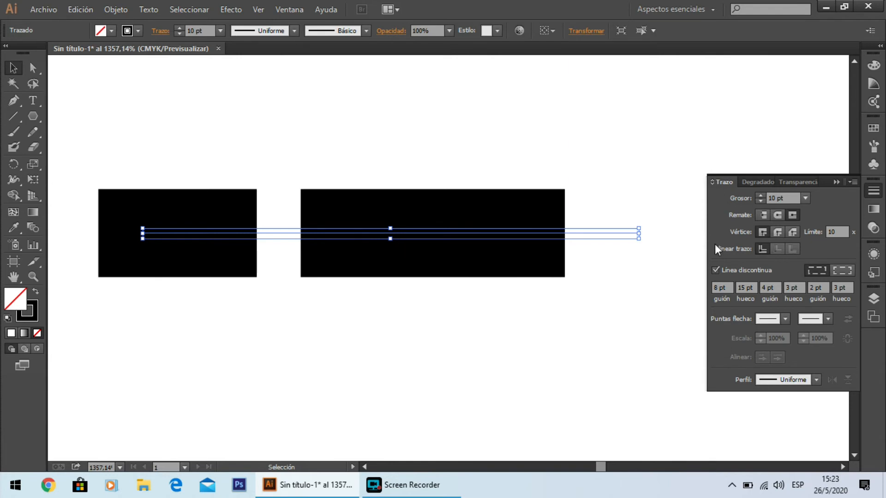
Set the second and third gaps of the 10 pt dashed line to 15 pt each
{"action": "left_click_drag", "start_coordinate": [800, 288], "coordinate": [758, 291]}
{"action": "type", "text": "15"}
{"action": "left_click_drag", "start_coordinate": [851, 289], "coordinate": [834, 289]}
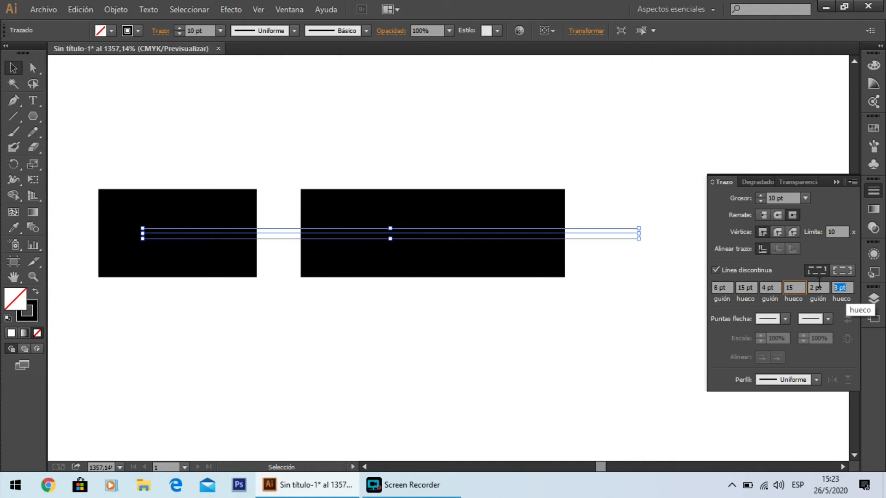
{"action": "type", "text": "15"}
{"action": "key", "text": "Return"}
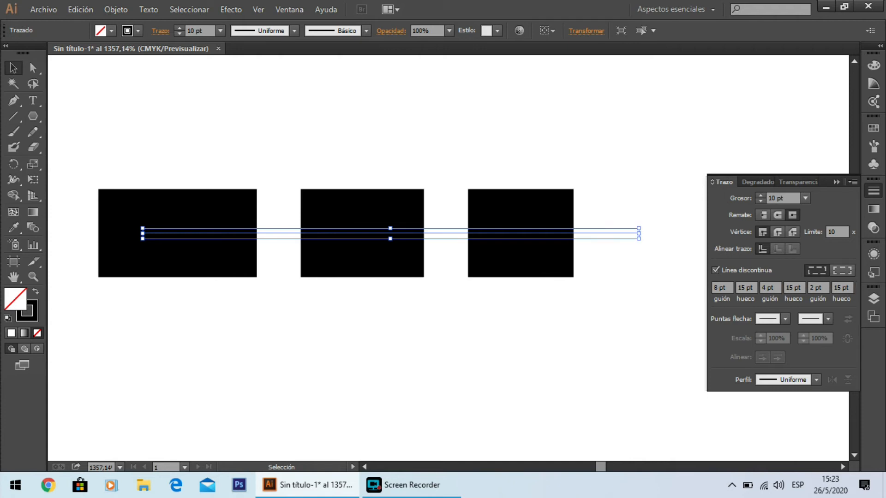
{"action": "key", "text": "ctrl+minus"}
{"action": "key", "text": "ctrl+minus"}
{"action": "key", "text": "ctrl+minus"}
{"action": "key", "text": "ctrl+minus"}
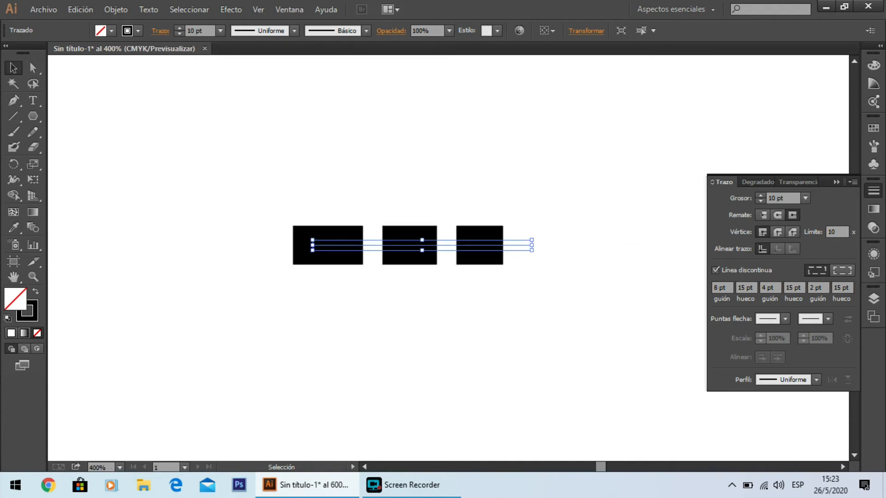
Compare exact dash lengths with aligned dashes on the 1 pt line, finishing with dashes aligned to corners and path ends
{"action": "left_click_drag", "start_coordinate": [367, 254], "coordinate": [104, 202]}
{"action": "left_click_drag", "start_coordinate": [253, 196], "coordinate": [646, 196]}
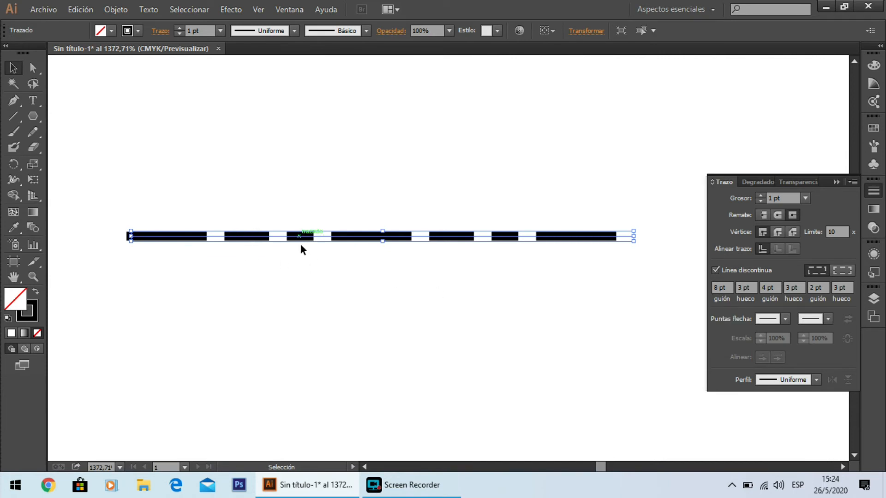
{"action": "left_click", "coordinate": [840, 270]}
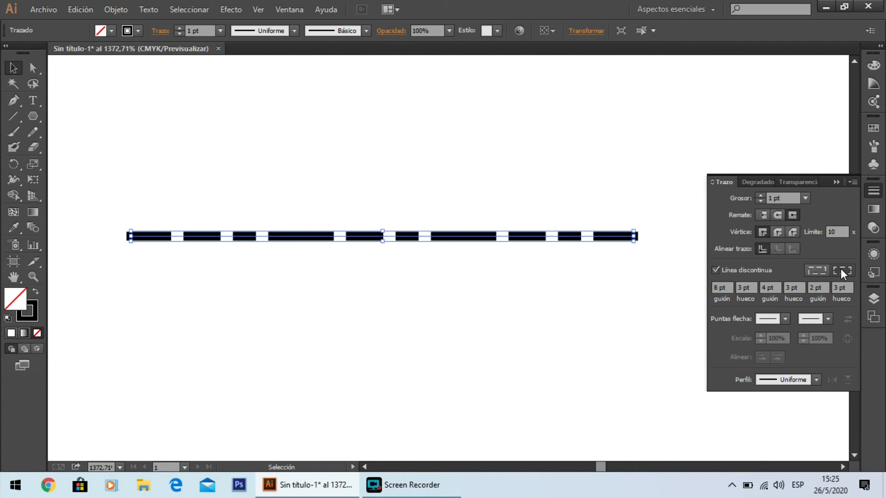
{"action": "left_click", "coordinate": [814, 272]}
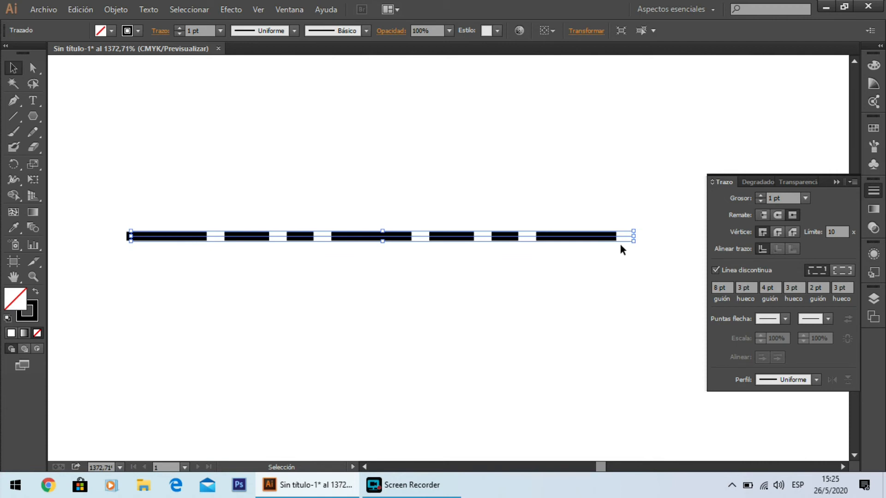
{"action": "left_click", "coordinate": [612, 273]}
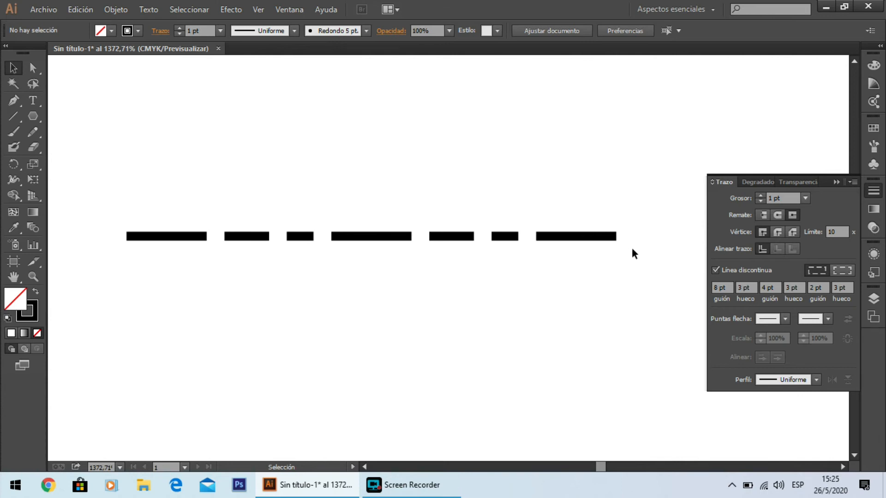
{"action": "left_click", "coordinate": [612, 239]}
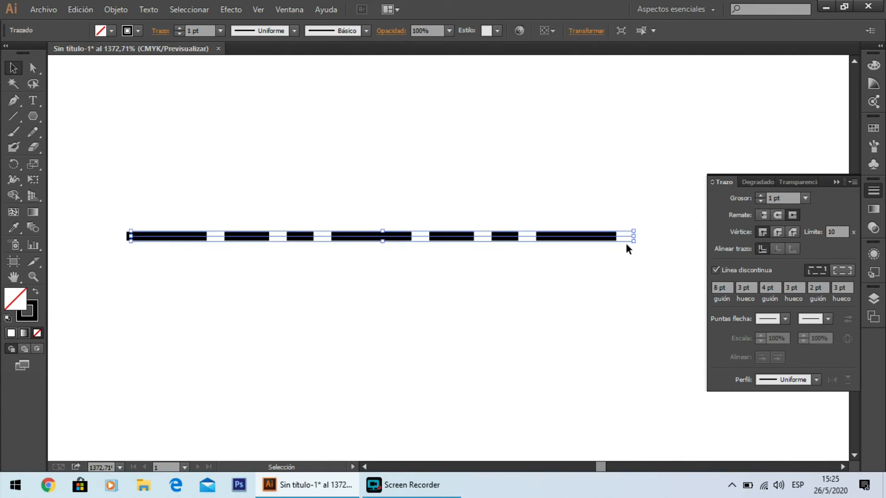
{"action": "left_click", "coordinate": [843, 272]}
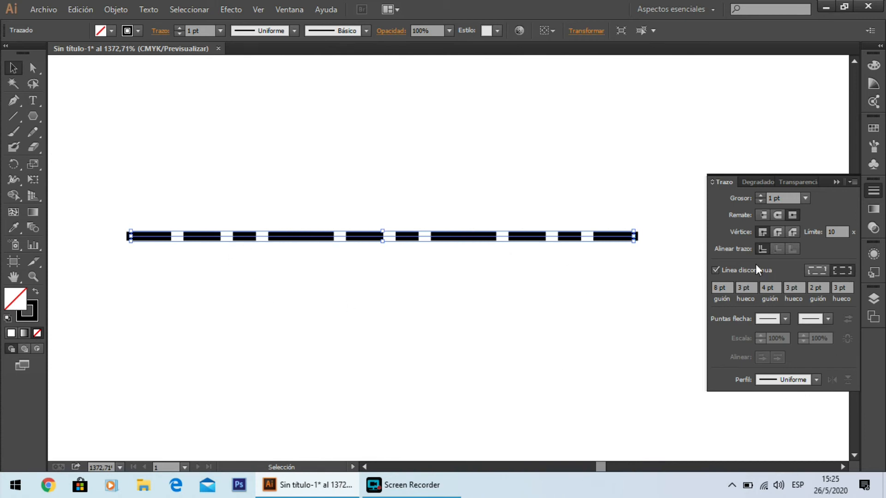
Zoom in on the dashed line's end, change its stroke to butt caps and deselect it
{"action": "key", "text": "ctrl+space"}
{"action": "left_click_drag", "start_coordinate": [619, 216], "coordinate": [647, 255]}
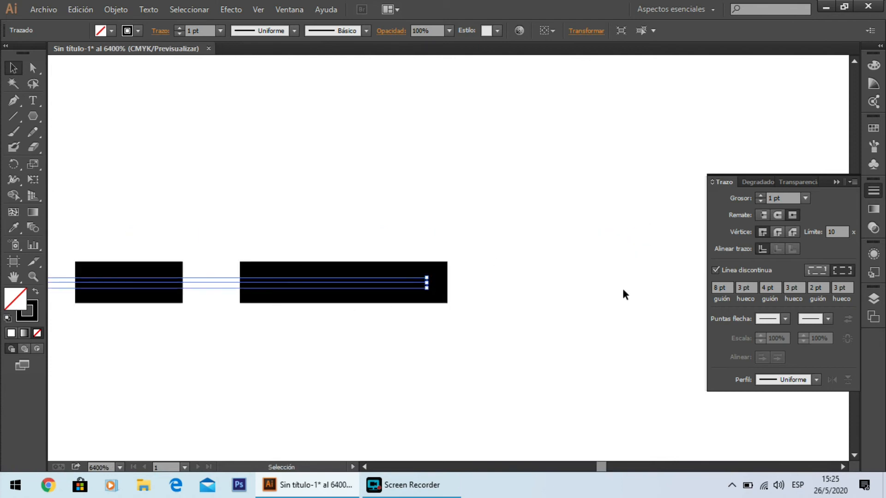
{"action": "left_click", "coordinate": [792, 214]}
{"action": "left_click", "coordinate": [763, 214]}
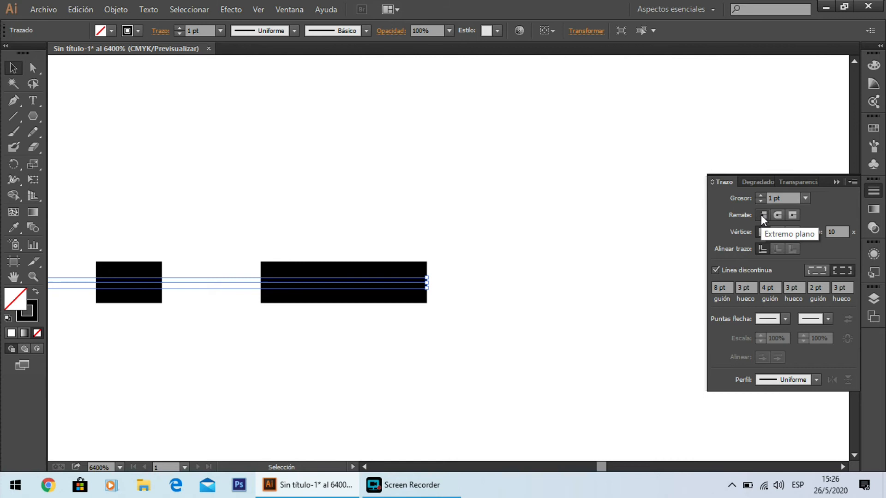
{"action": "left_click", "coordinate": [580, 322]}
Switch the butt-capped line to exact dash and gap lengths and back to dashes aligned with its ends
{"action": "key", "text": "ctrl+minus"}
{"action": "key", "text": "ctrl+minus"}
{"action": "key", "text": "ctrl+minus"}
{"action": "key", "text": "space"}
{"action": "left_click_drag", "start_coordinate": [324, 293], "coordinate": [547, 286]}
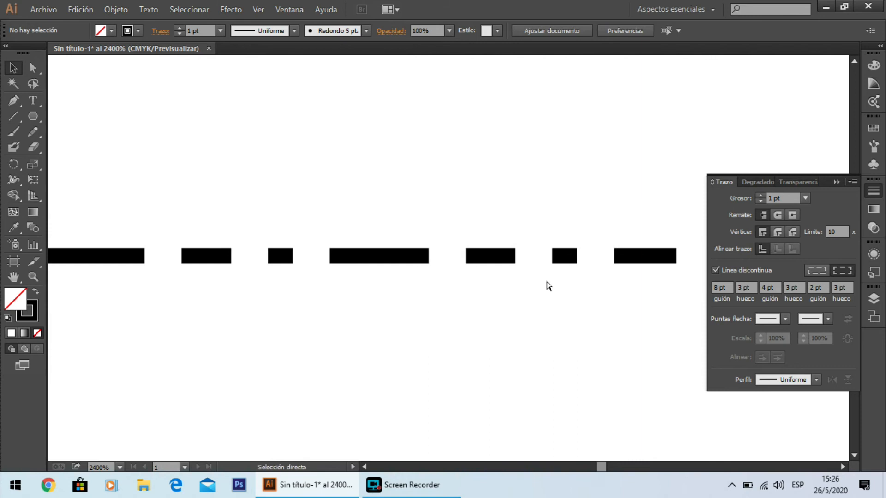
{"action": "key", "text": "ctrl+minus"}
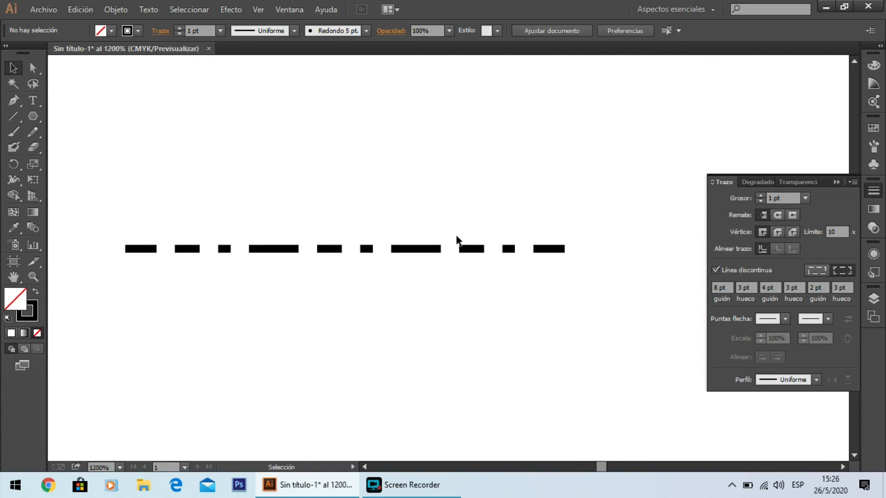
{"action": "left_click", "coordinate": [466, 252]}
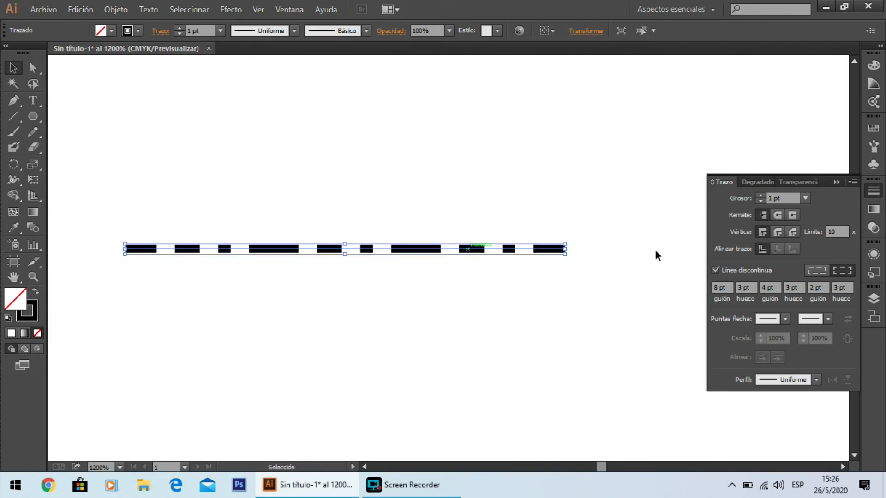
{"action": "left_click", "coordinate": [814, 269]}
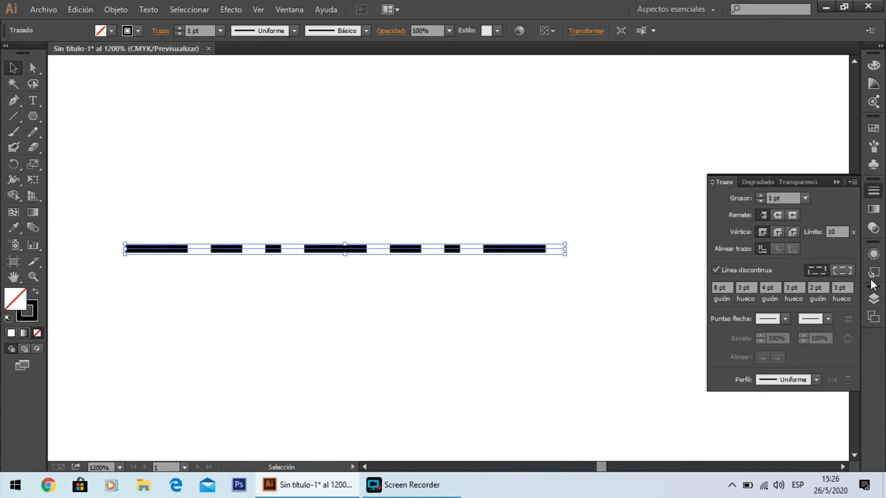
{"action": "left_click", "coordinate": [839, 270]}
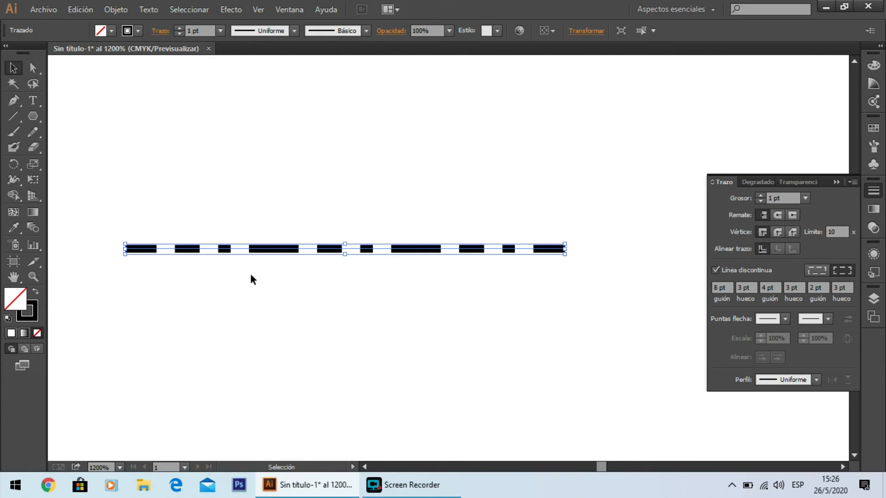
Draw a hexagon with the dashed stroke in the empty area beside the line
{"action": "key", "text": "space"}
{"action": "left_click_drag", "start_coordinate": [105, 210], "coordinate": [521, 242]}
{"action": "left_click", "coordinate": [33, 116]}
{"action": "left_click_drag", "start_coordinate": [253, 243], "coordinate": [369, 310]}
{"action": "key", "text": "shift"}
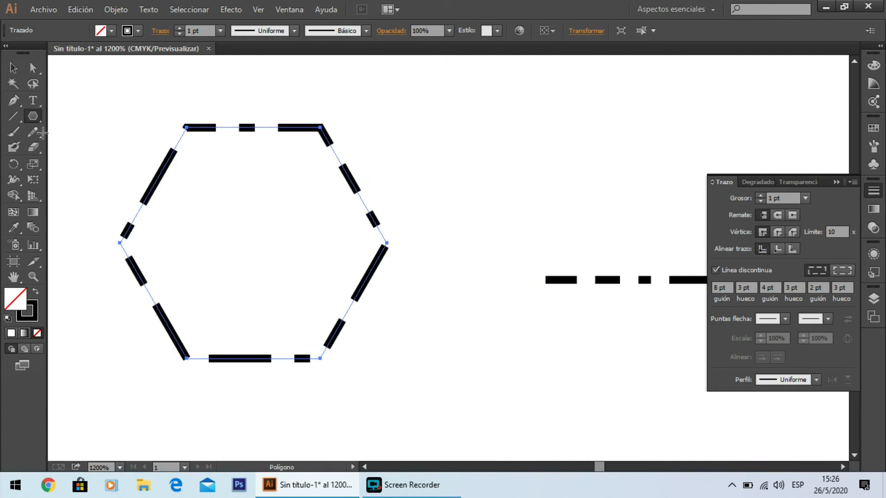
{"action": "left_click", "coordinate": [13, 68]}
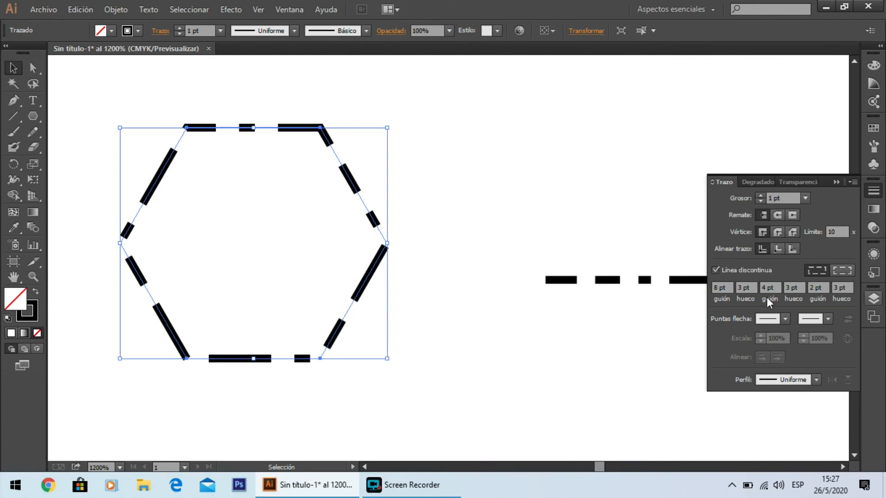
Align the hexagon's dashes to its corners, examine them up close and switch back to exact dash and gap lengths
{"action": "left_click", "coordinate": [840, 270]}
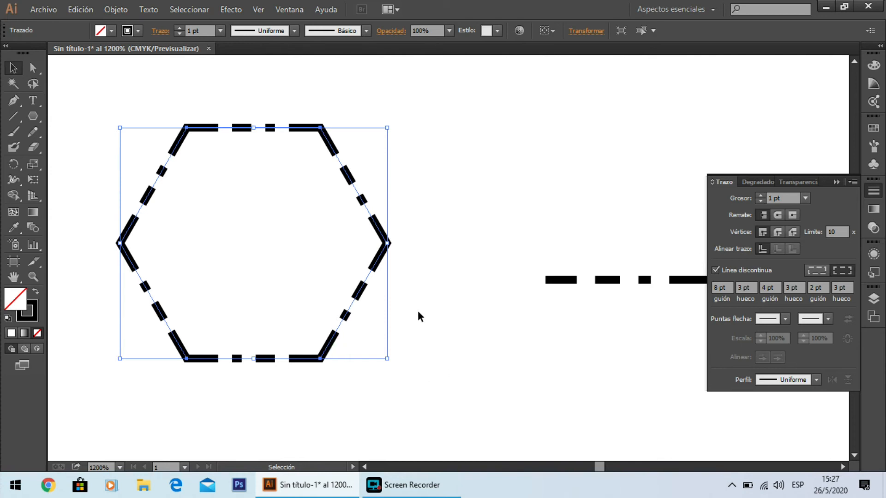
{"action": "key", "text": "z"}
{"action": "left_click_drag", "start_coordinate": [69, 88], "coordinate": [433, 406]}
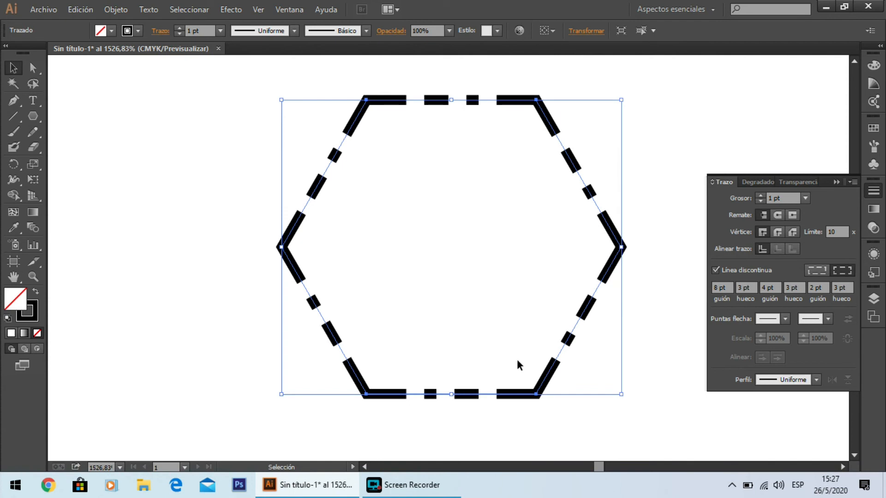
{"action": "left_click", "coordinate": [816, 271]}
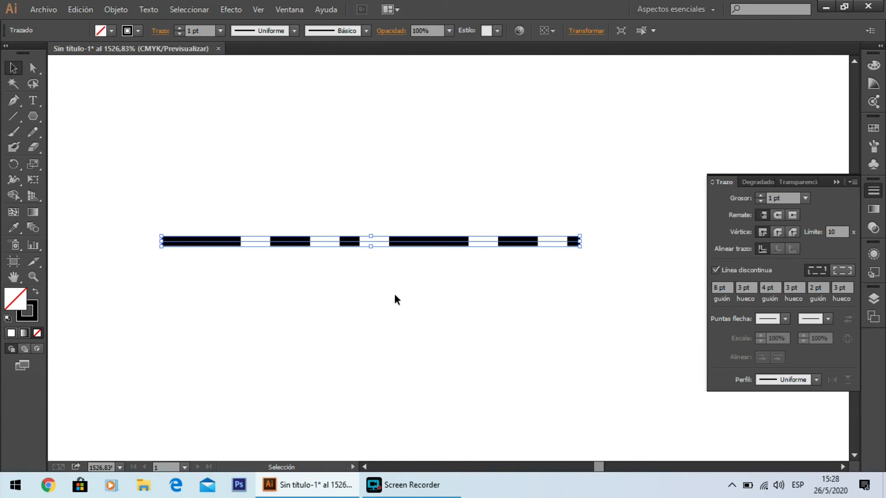
Make the dashed line solid and add arrowheads, Flecha 31 at its start and Flecha 5 at its end
{"action": "left_click", "coordinate": [715, 270]}
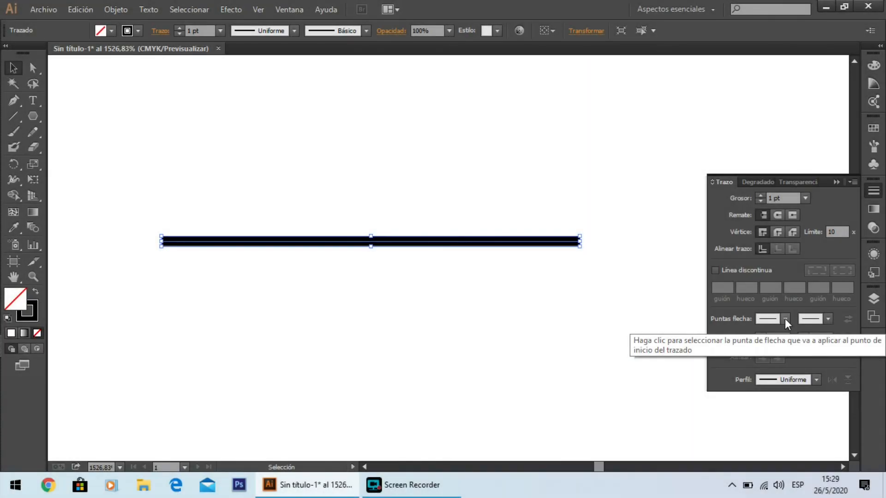
{"action": "left_click", "coordinate": [784, 319]}
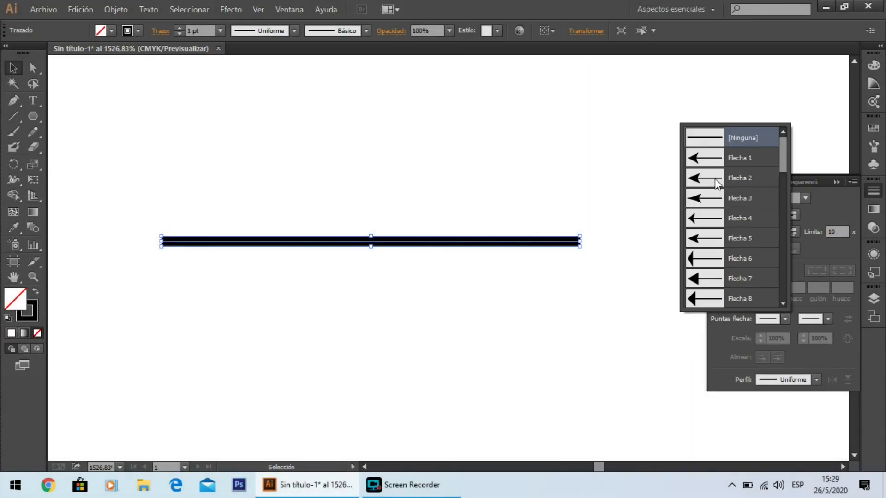
{"action": "left_click_drag", "start_coordinate": [783, 156], "coordinate": [780, 271]}
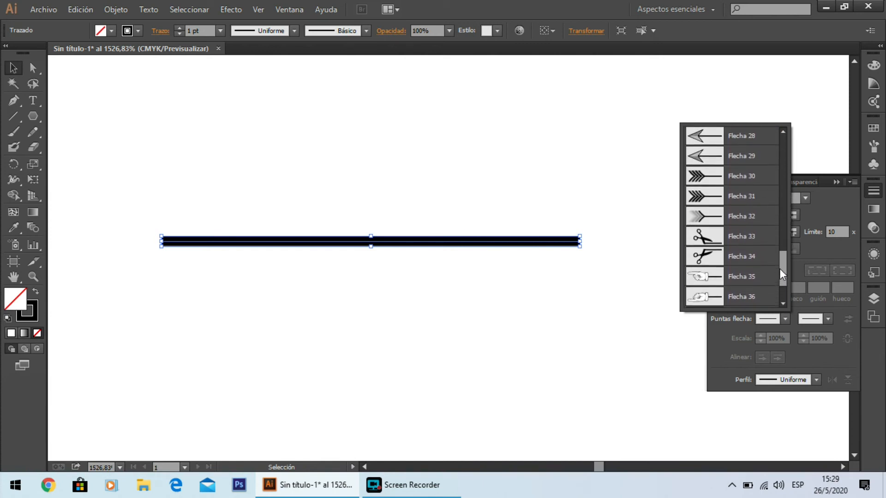
{"action": "left_click", "coordinate": [704, 198]}
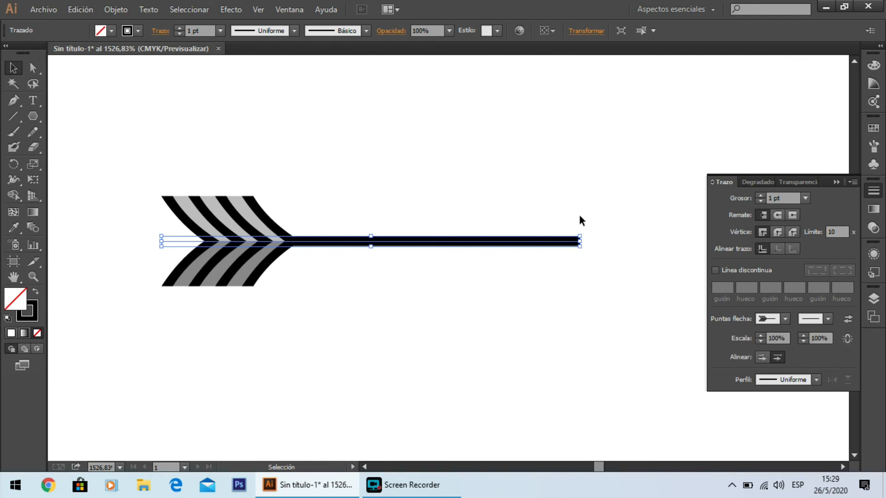
{"action": "left_click", "coordinate": [826, 318]}
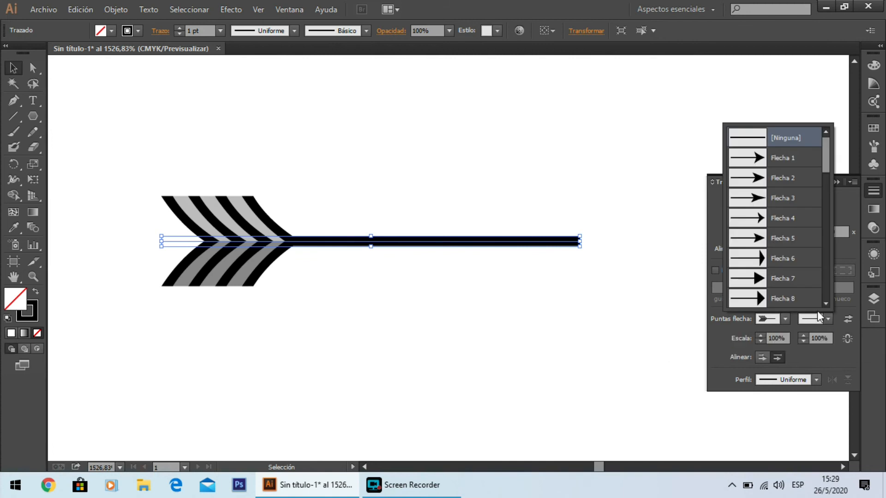
{"action": "left_click", "coordinate": [758, 237]}
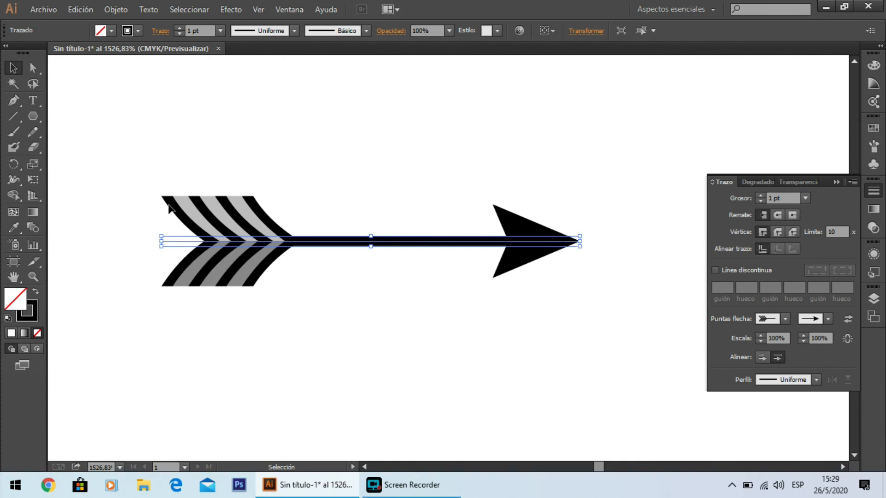
Change the line's start arrowhead to Flecha 28 and its end arrowhead to a solid black feather tail
{"action": "left_click", "coordinate": [785, 319]}
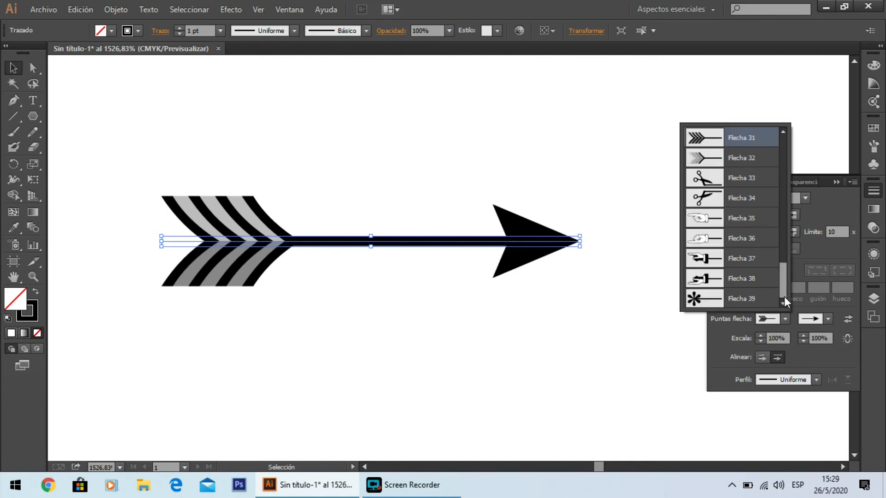
{"action": "left_click_drag", "start_coordinate": [783, 291], "coordinate": [785, 259]}
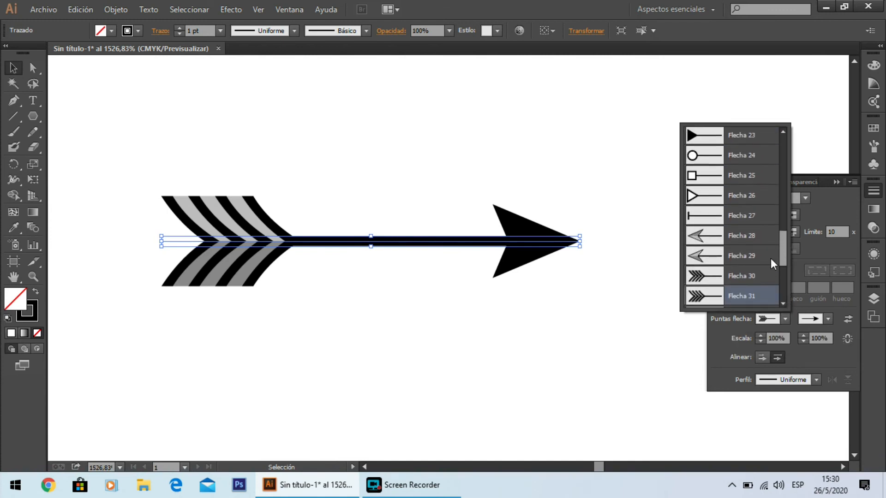
{"action": "left_click", "coordinate": [703, 238]}
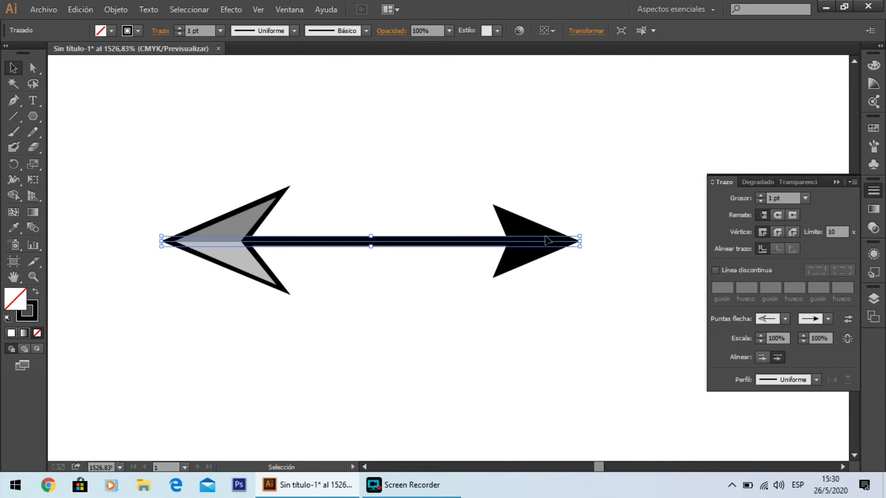
{"action": "left_click", "coordinate": [826, 318]}
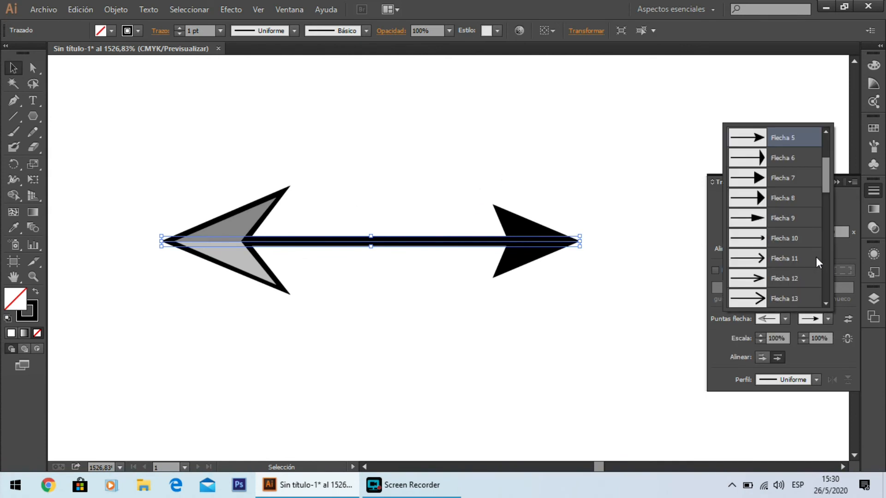
{"action": "scroll", "coordinate": [816, 256], "scroll_direction": "down", "scroll_amount": 3}
{"action": "left_click", "coordinate": [756, 237]}
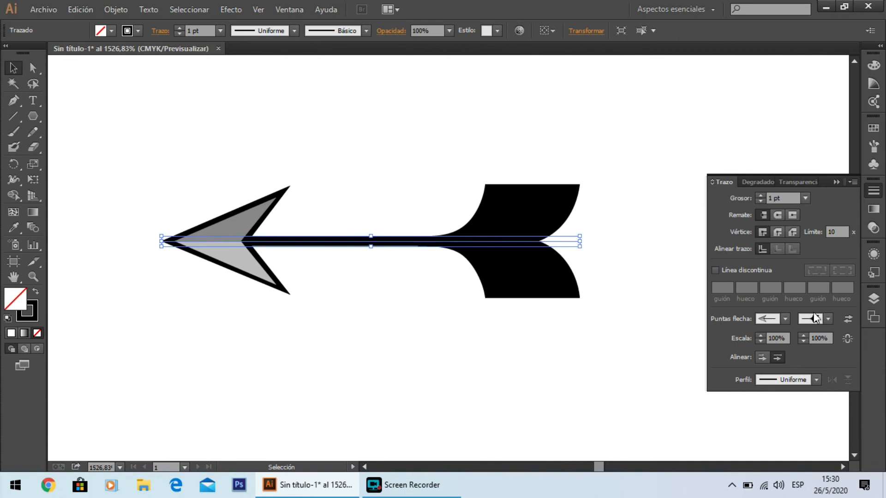
Swap the line's start and end arrowheads repeatedly, finishing with the feather tail at the start and the arrow tip at the end
{"action": "left_click", "coordinate": [849, 320]}
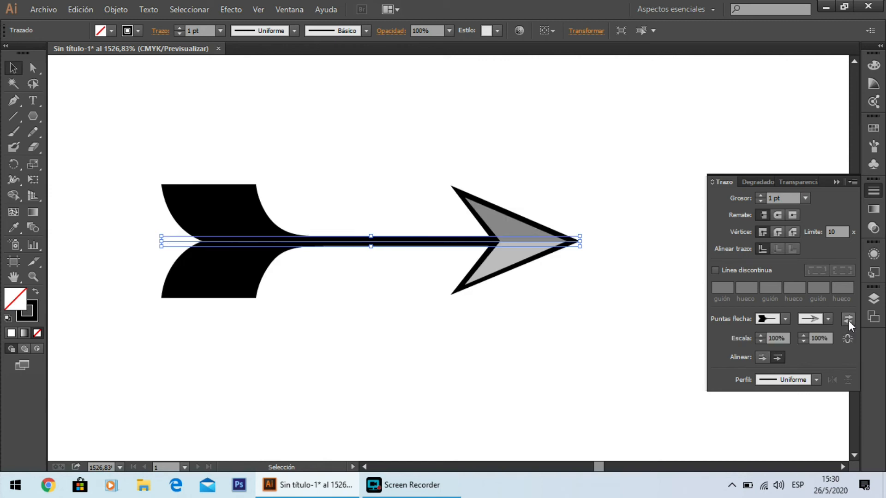
{"action": "left_click", "coordinate": [848, 321]}
{"action": "left_click", "coordinate": [849, 320]}
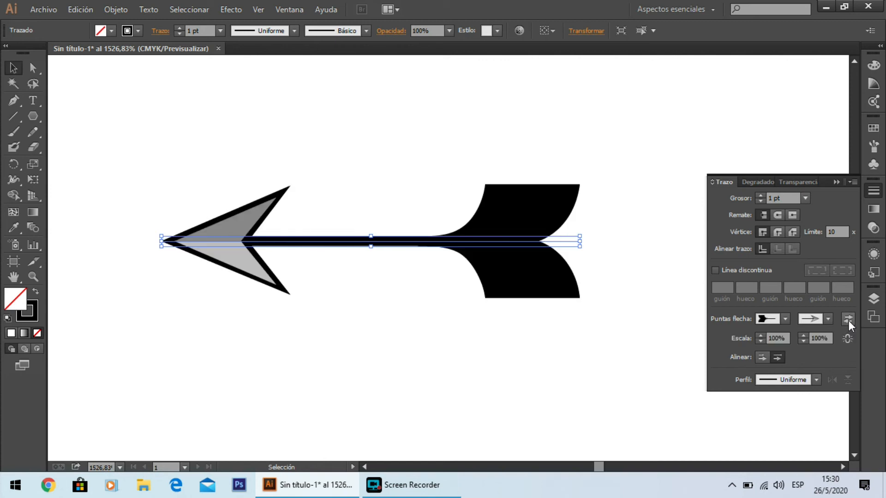
{"action": "left_click", "coordinate": [849, 320]}
{"action": "left_click", "coordinate": [849, 321]}
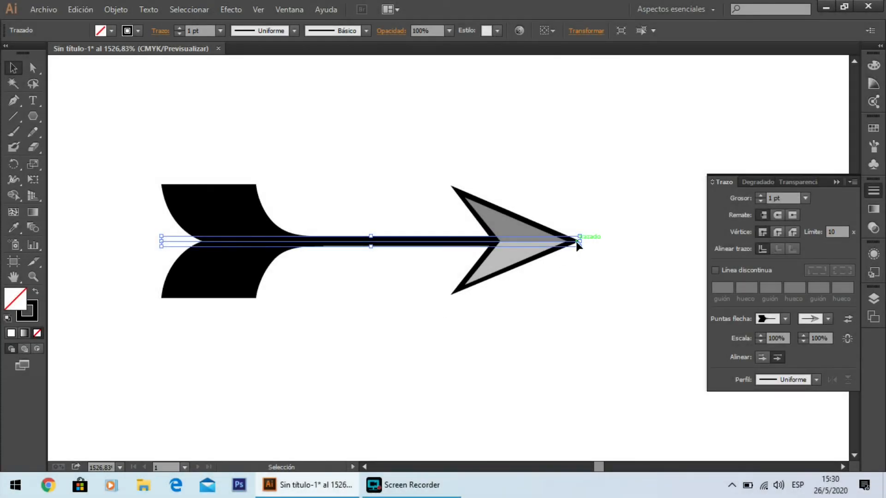
Shorten the arrow line, then reposition its tip anchor with Direct Selection so the arrow is longer and slants upward
{"action": "left_click_drag", "start_coordinate": [579, 242], "coordinate": [526, 222]}
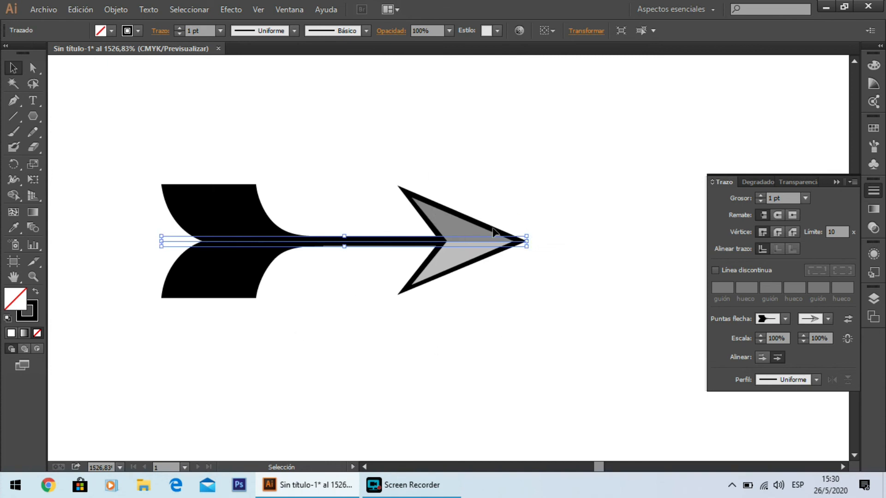
{"action": "left_click", "coordinate": [33, 67]}
{"action": "left_click", "coordinate": [549, 252]}
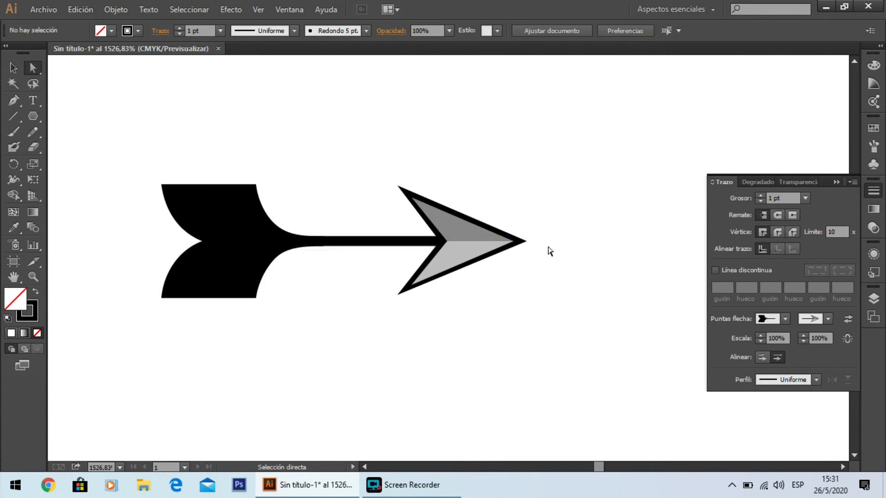
{"action": "left_click_drag", "start_coordinate": [527, 243], "coordinate": [637, 100]}
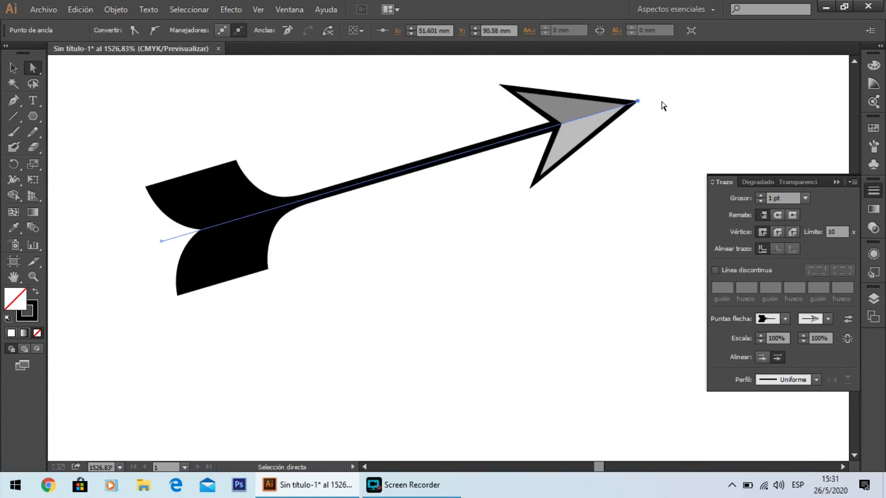
{"action": "left_click_drag", "start_coordinate": [637, 101], "coordinate": [690, 122]}
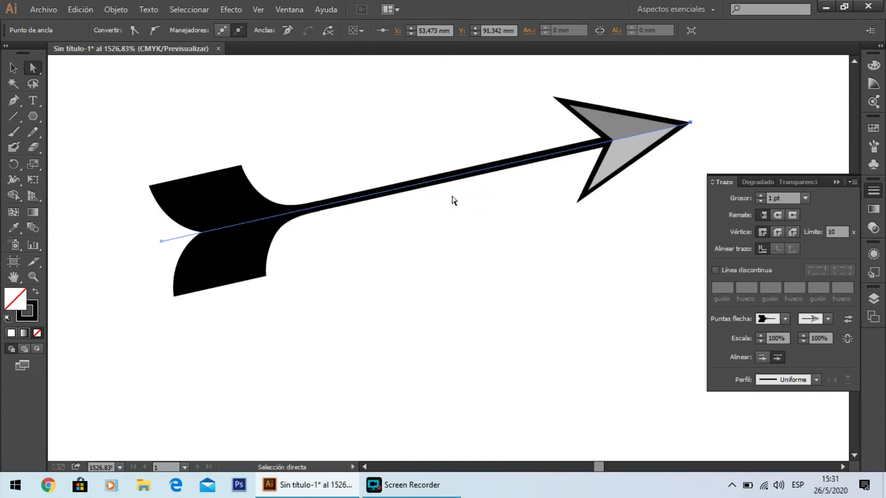
Draw an ellipse below the arrow and apply Flecha 5 as its start arrowhead
{"action": "scroll", "coordinate": [446, 197], "scroll_direction": "down", "scroll_amount": 1}
{"action": "left_click", "coordinate": [32, 117]}
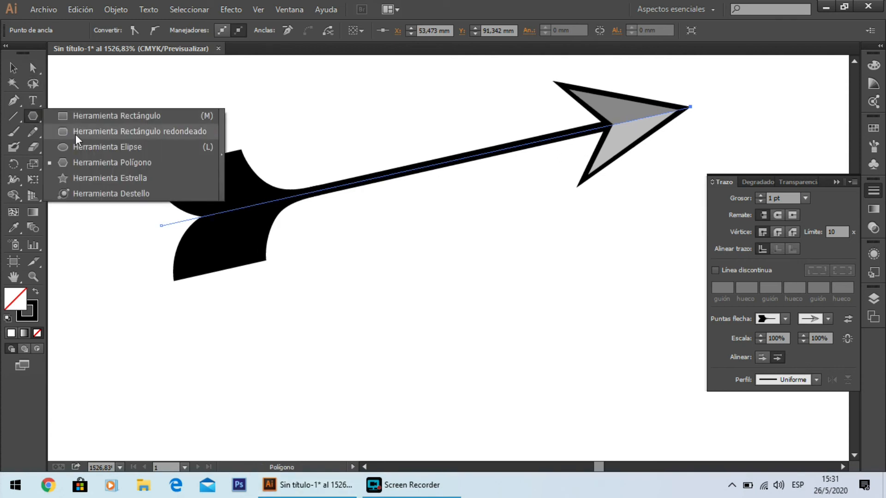
{"action": "left_click", "coordinate": [76, 147]}
{"action": "scroll", "coordinate": [387, 272], "scroll_direction": "down", "scroll_amount": 5}
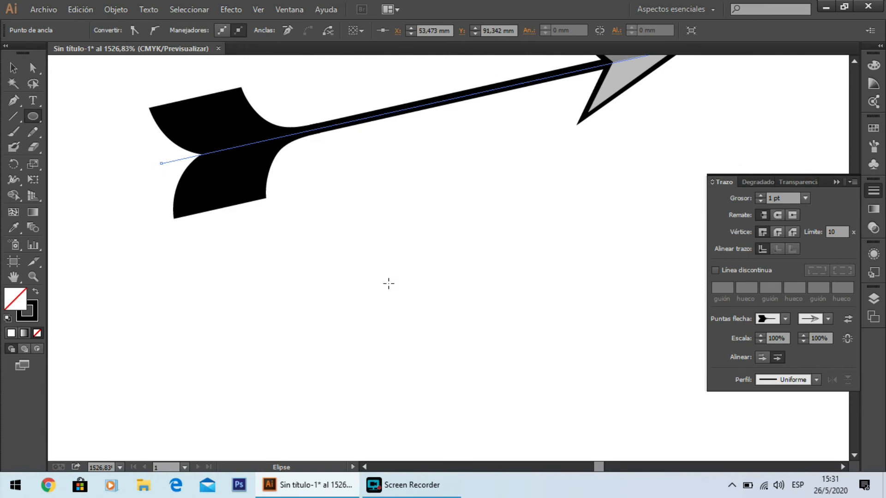
{"action": "mouse_move", "coordinate": [375, 217]}
{"action": "left_mouse_down"}
{"action": "mouse_move", "coordinate": [437, 251]}
{"action": "mouse_move", "coordinate": [508, 322]}
{"action": "mouse_move", "coordinate": [556, 423]}
{"action": "mouse_move", "coordinate": [587, 417]}
{"action": "left_mouse_up"}
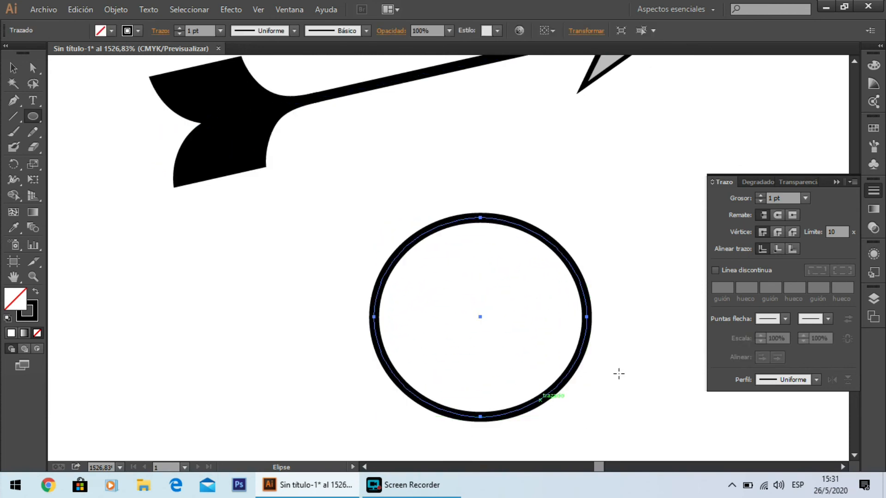
{"action": "left_click", "coordinate": [785, 319]}
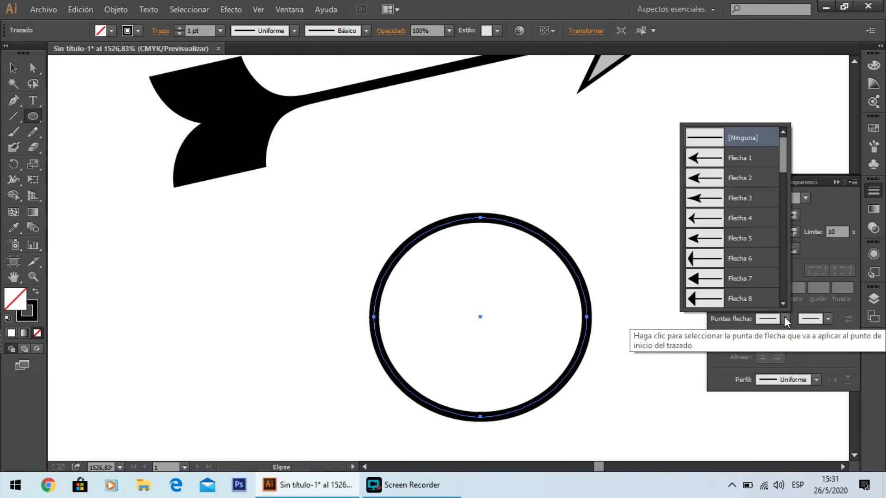
{"action": "left_click", "coordinate": [728, 236]}
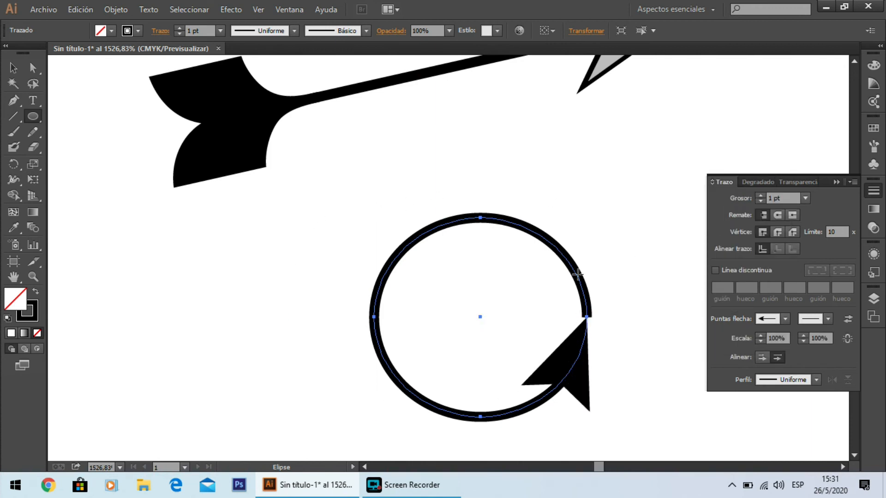
Apply Flecha 21 as the ellipse's end arrowhead, then replace it with Flecha 27
{"action": "left_click", "coordinate": [829, 319]}
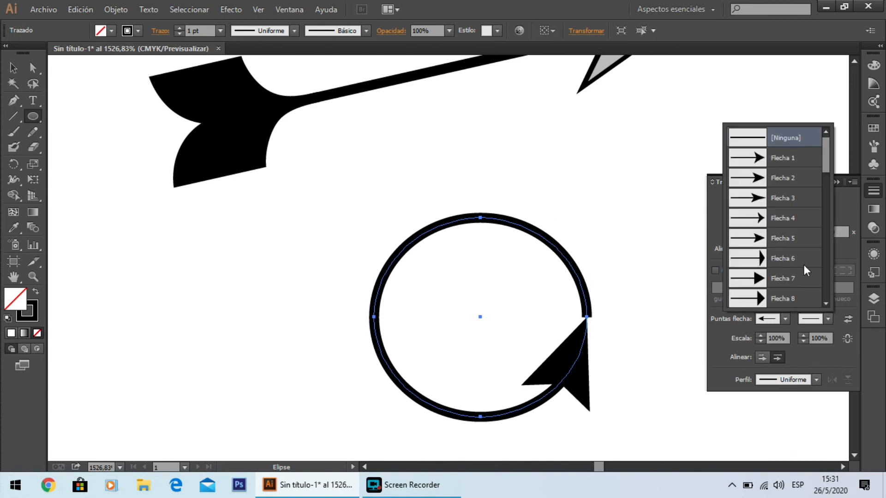
{"action": "scroll", "coordinate": [799, 256], "scroll_direction": "down", "scroll_amount": 6}
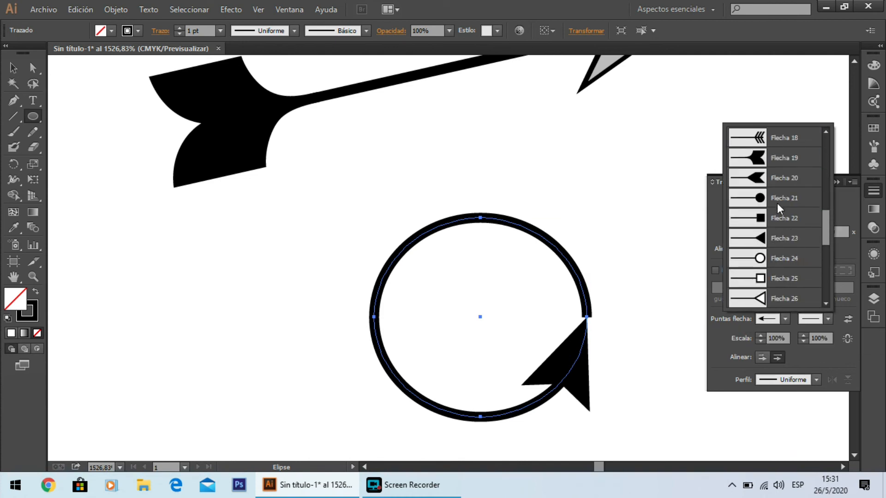
{"action": "left_click", "coordinate": [778, 203]}
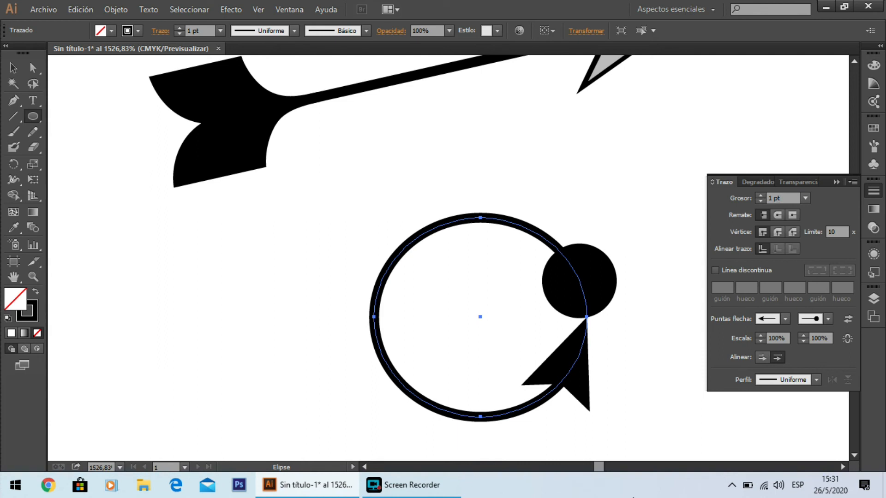
{"action": "left_click", "coordinate": [827, 321]}
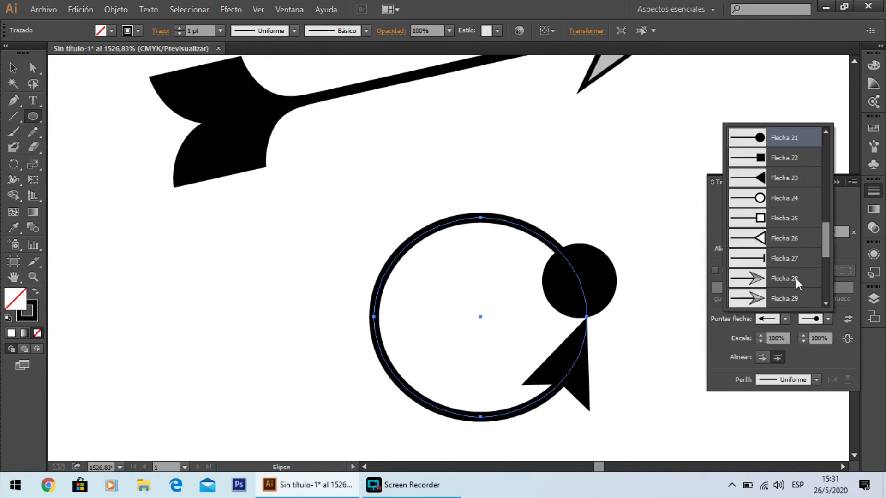
{"action": "left_click", "coordinate": [788, 260]}
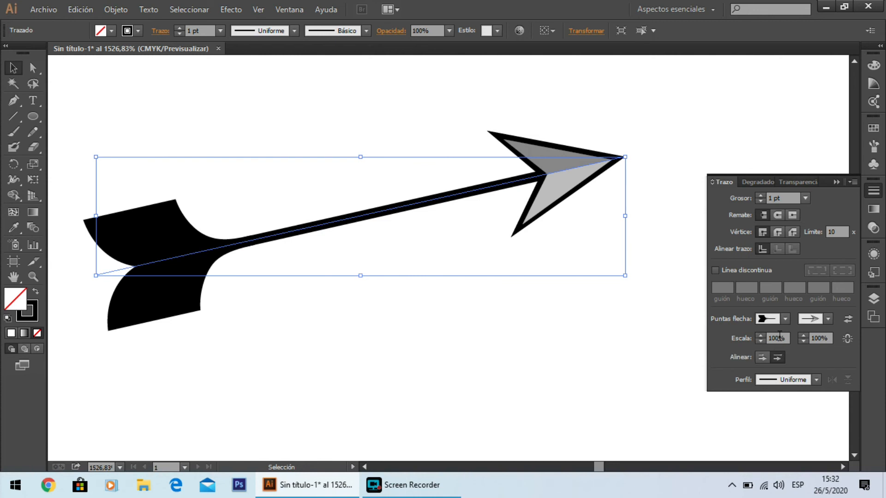
Reduce the slanted arrow's start arrowhead scale to 82% and its end arrowhead scale to 89%
{"action": "left_click_drag", "start_coordinate": [761, 341], "coordinate": [761, 342]}
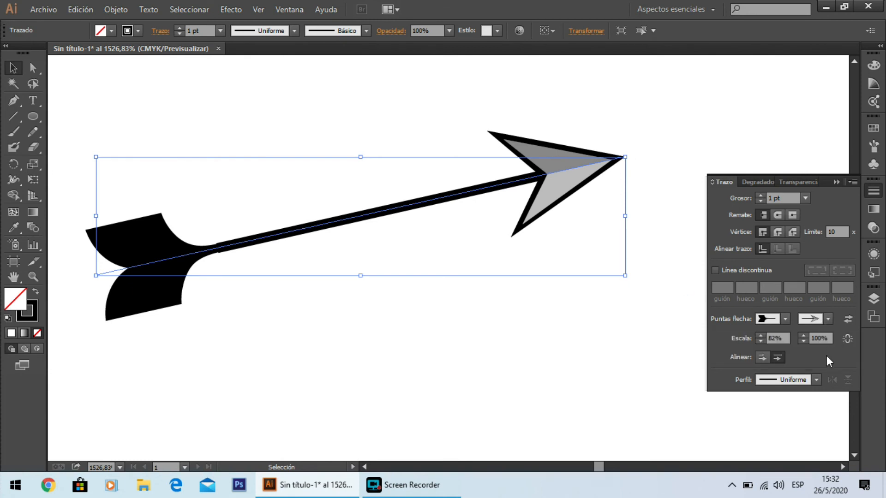
{"action": "left_click", "coordinate": [802, 341]}
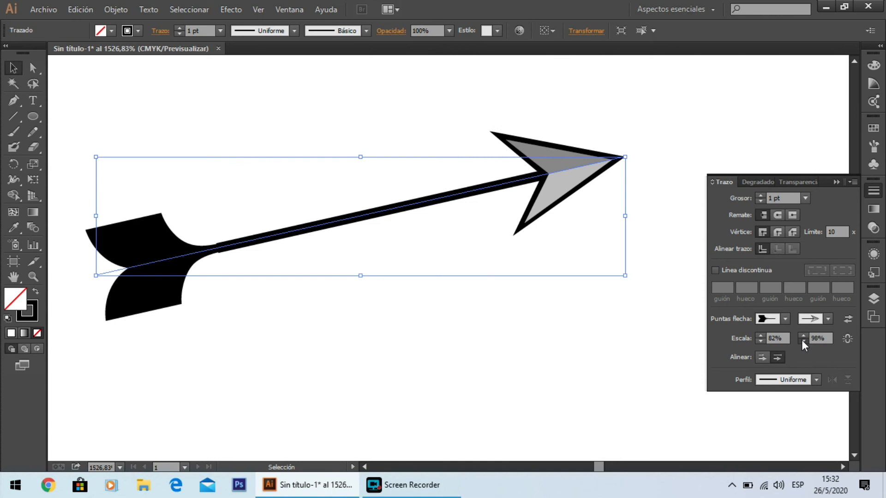
{"action": "left_click", "coordinate": [802, 341]}
{"action": "left_click", "coordinate": [802, 342]}
{"action": "left_click", "coordinate": [802, 341]}
{"action": "left_click", "coordinate": [802, 341]}
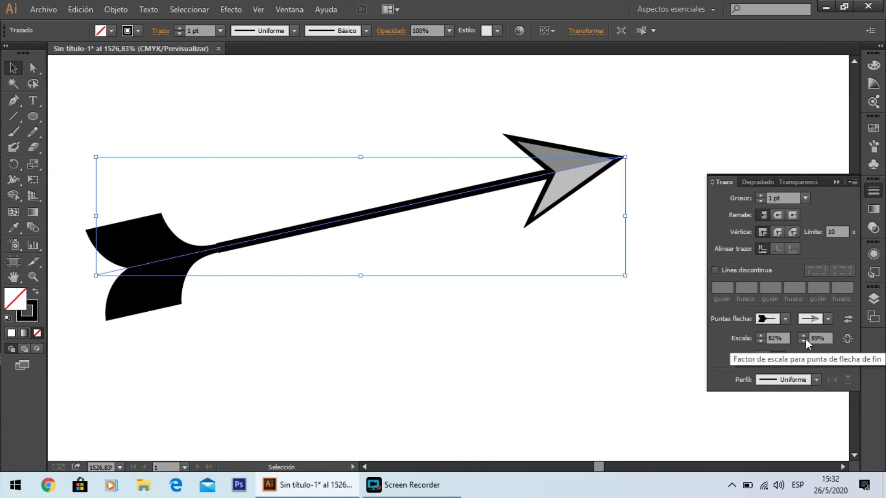
Increase the end arrowhead's scale to 113%
{"action": "left_click", "coordinate": [803, 335]}
{"action": "left_click", "coordinate": [803, 335]}
{"action": "left_click", "coordinate": [803, 335]}
{"action": "left_click", "coordinate": [803, 335]}
{"action": "left_click", "coordinate": [803, 335]}
{"action": "left_click", "coordinate": [803, 335]}
{"action": "left_click", "coordinate": [803, 335]}
{"action": "left_click", "coordinate": [803, 335]}
{"action": "left_click", "coordinate": [803, 335]}
{"action": "left_click", "coordinate": [803, 335]}
{"action": "left_click", "coordinate": [803, 335]}
{"action": "left_click", "coordinate": [802, 335]}
{"action": "left_click", "coordinate": [803, 335]}
{"action": "left_click", "coordinate": [803, 335]}
{"action": "left_click", "coordinate": [802, 335]}
{"action": "left_click", "coordinate": [802, 335]}
{"action": "left_click", "coordinate": [802, 335]}
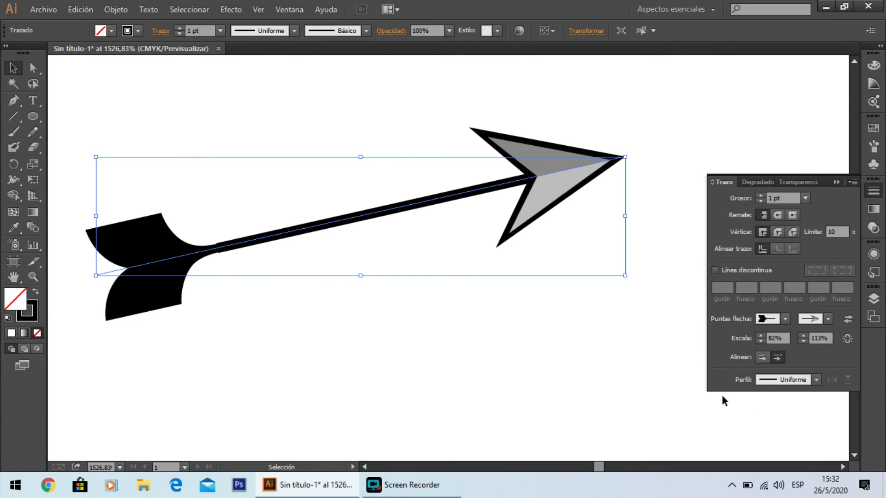
Link the start and end arrowhead scales and reduce both together
{"action": "left_click", "coordinate": [846, 339]}
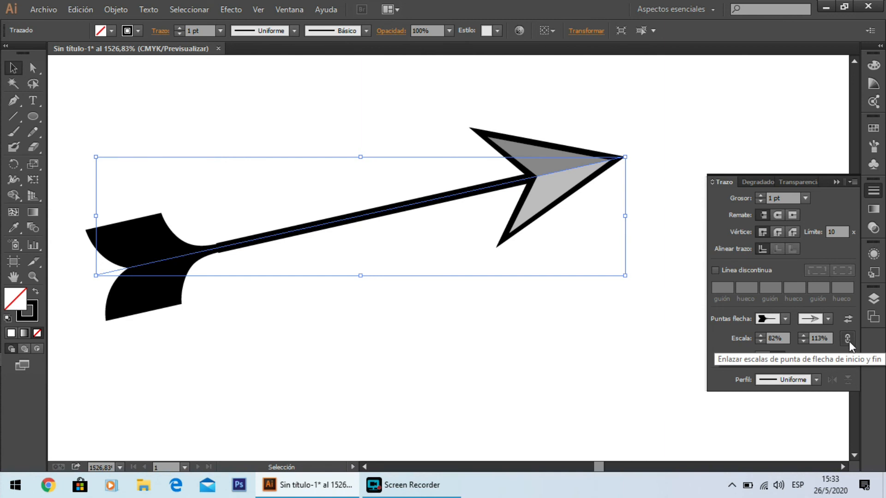
{"action": "left_click", "coordinate": [804, 341]}
{"action": "left_click", "coordinate": [803, 341]}
{"action": "left_click", "coordinate": [804, 342]}
{"action": "left_click", "coordinate": [804, 342]}
{"action": "left_click", "coordinate": [804, 341]}
{"action": "left_click", "coordinate": [804, 341]}
{"action": "left_click", "coordinate": [804, 342]}
{"action": "left_click", "coordinate": [804, 341]}
{"action": "left_click", "coordinate": [804, 342]}
{"action": "left_click", "coordinate": [803, 342]}
{"action": "left_click", "coordinate": [804, 341]}
{"action": "left_click", "coordinate": [804, 342]}
{"action": "left_click", "coordinate": [804, 342]}
{"action": "left_click", "coordinate": [804, 341]}
Enlarge the linked arrowheads together to 87% at the start and 120% at the end
{"action": "left_click", "coordinate": [803, 336]}
{"action": "left_click", "coordinate": [802, 335]}
{"action": "left_click", "coordinate": [803, 336]}
{"action": "left_click", "coordinate": [802, 336]}
{"action": "left_click", "coordinate": [802, 335]}
{"action": "left_click", "coordinate": [802, 335]}
{"action": "left_click", "coordinate": [802, 336]}
{"action": "left_click", "coordinate": [802, 336]}
{"action": "left_click", "coordinate": [759, 336]}
{"action": "left_click", "coordinate": [760, 336]}
{"action": "left_click", "coordinate": [760, 336]}
{"action": "left_click", "coordinate": [760, 336]}
{"action": "left_click", "coordinate": [760, 336]}
{"action": "left_click", "coordinate": [760, 336]}
{"action": "left_click", "coordinate": [760, 336]}
{"action": "left_click", "coordinate": [760, 336]}
{"action": "left_click", "coordinate": [760, 336]}
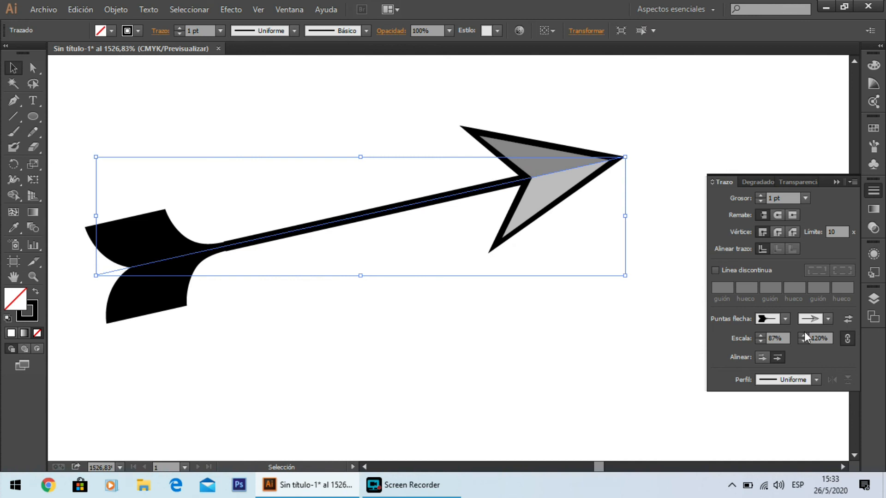
Unlink the arrowhead scales and reduce only the end arrowhead to 110%
{"action": "left_click", "coordinate": [847, 340]}
{"action": "left_click", "coordinate": [803, 342]}
{"action": "left_click", "coordinate": [804, 342]}
{"action": "left_click", "coordinate": [804, 342]}
{"action": "left_click", "coordinate": [804, 342]}
{"action": "left_click", "coordinate": [804, 341]}
{"action": "left_click", "coordinate": [804, 342]}
{"action": "left_click", "coordinate": [804, 341]}
{"action": "left_click", "coordinate": [804, 342]}
{"action": "left_click", "coordinate": [804, 341]}
{"action": "left_click", "coordinate": [804, 342]}
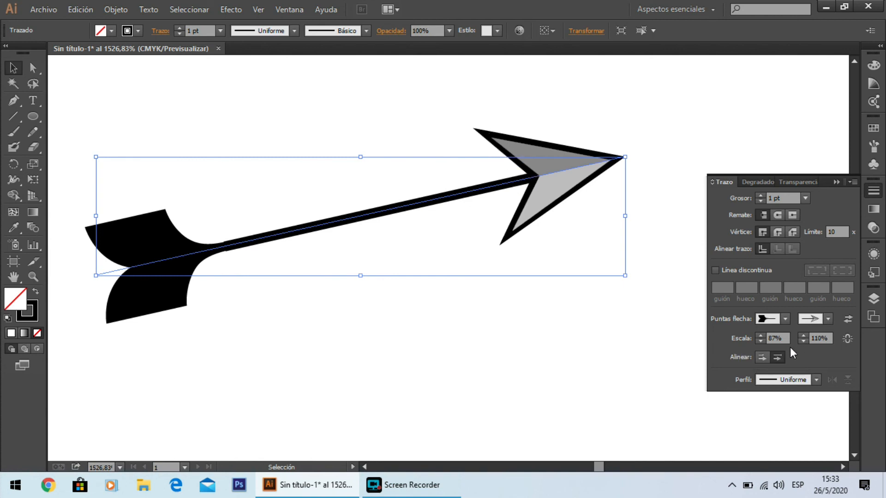
Reduce the start arrowhead's scale to 85%
{"action": "left_click", "coordinate": [759, 342]}
{"action": "left_click", "coordinate": [759, 342]}
{"action": "left_click", "coordinate": [759, 341]}
{"action": "left_click", "coordinate": [759, 341]}
{"action": "left_click", "coordinate": [759, 342]}
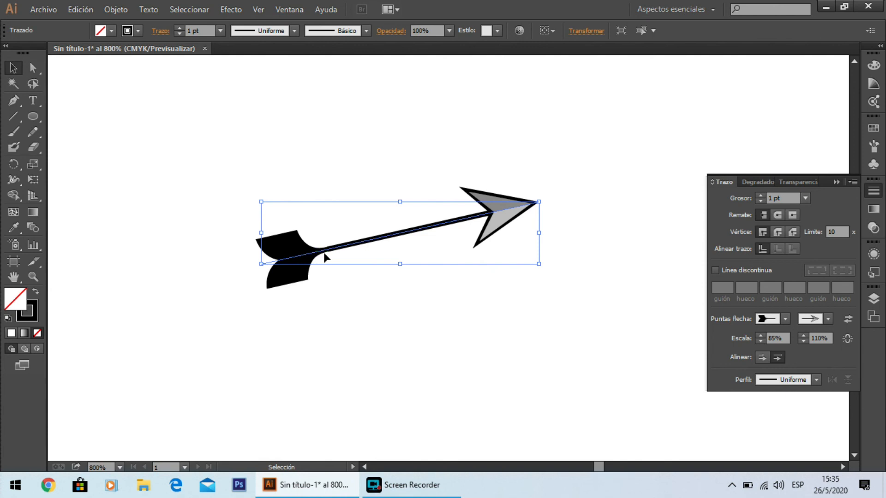
Remove both arrowheads from the line by setting its start and end to Ninguna
{"action": "left_click", "coordinate": [785, 319]}
{"action": "left_click_drag", "start_coordinate": [781, 240], "coordinate": [782, 149]}
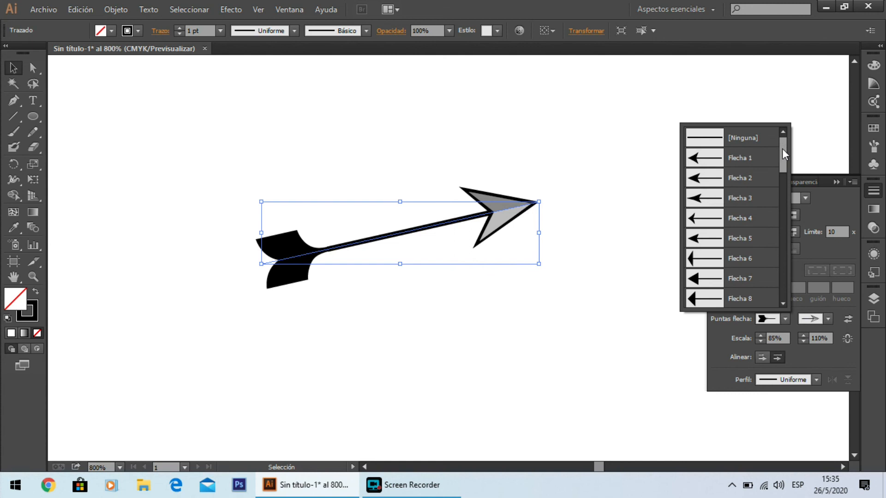
{"action": "left_click", "coordinate": [696, 134]}
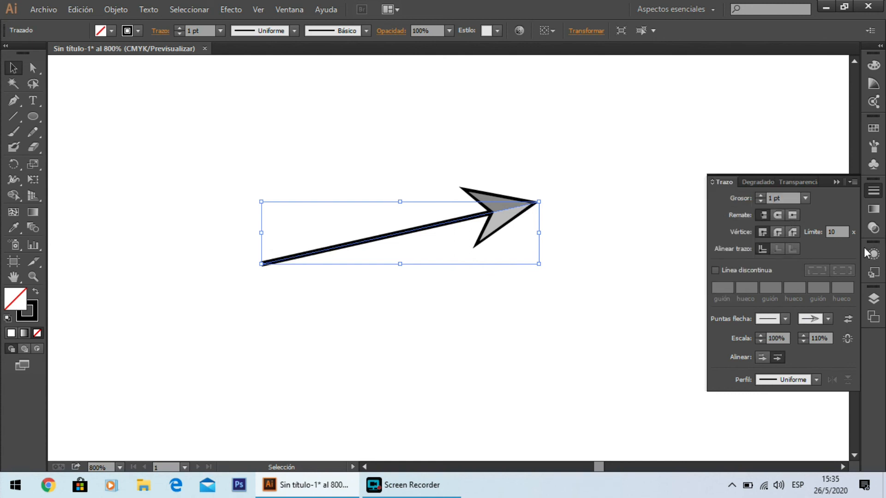
{"action": "left_click", "coordinate": [829, 319]}
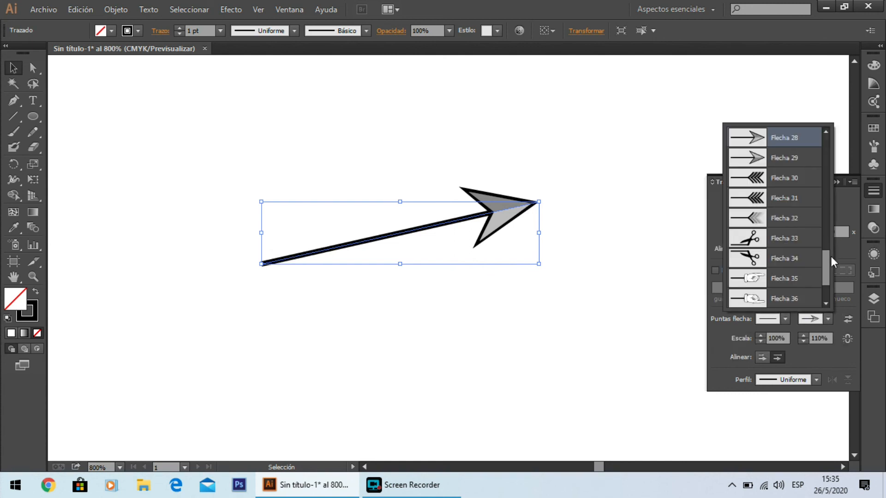
{"action": "left_click_drag", "start_coordinate": [821, 259], "coordinate": [815, 152]}
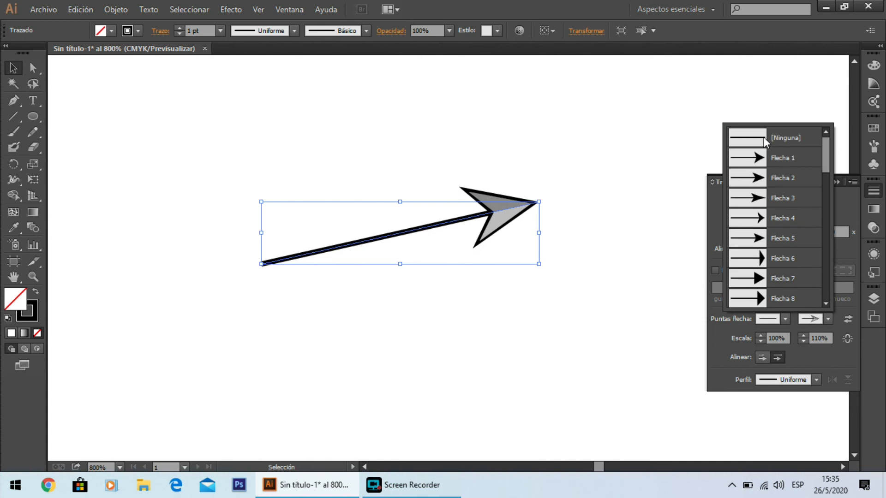
{"action": "left_click", "coordinate": [763, 137]}
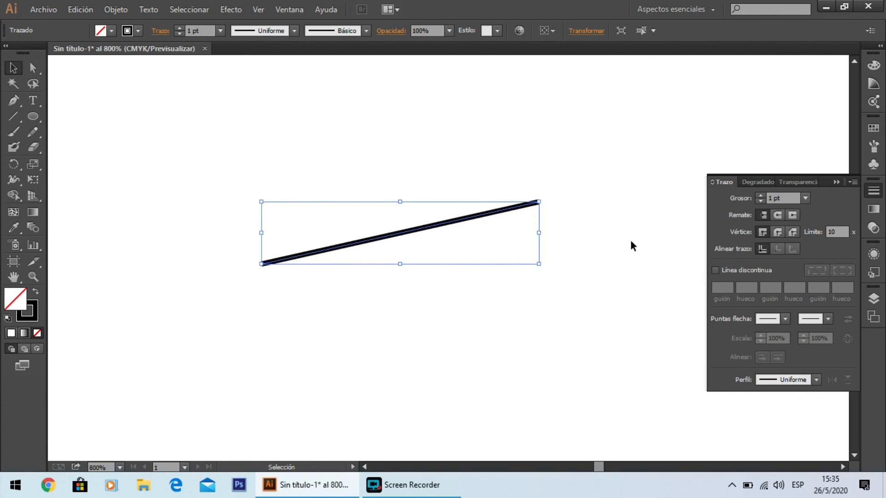
Apply Flecha 4 as the line's start arrowhead and Flecha 18 as its end arrowhead
{"action": "left_click", "coordinate": [785, 318]}
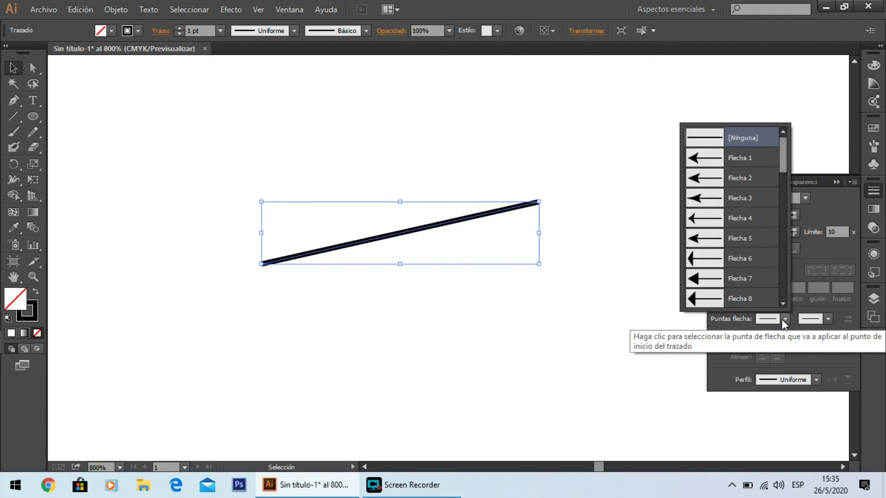
{"action": "left_click", "coordinate": [696, 223]}
{"action": "left_click", "coordinate": [785, 319]}
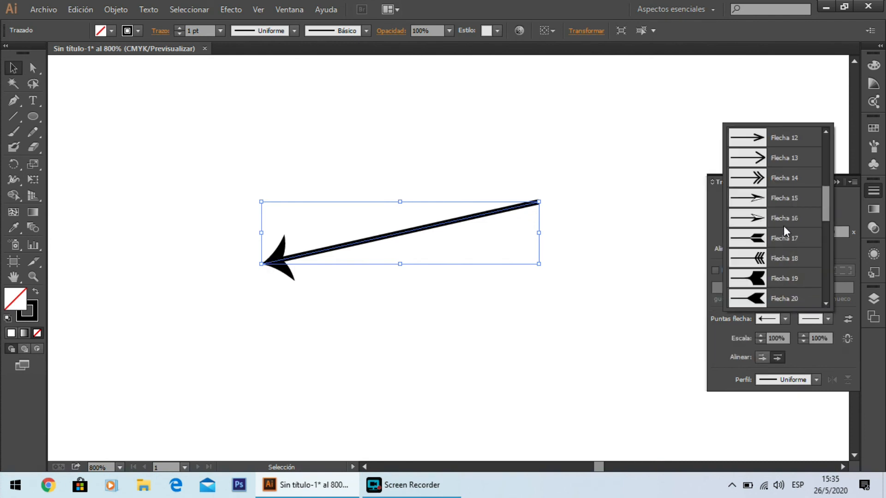
{"action": "left_click", "coordinate": [765, 257]}
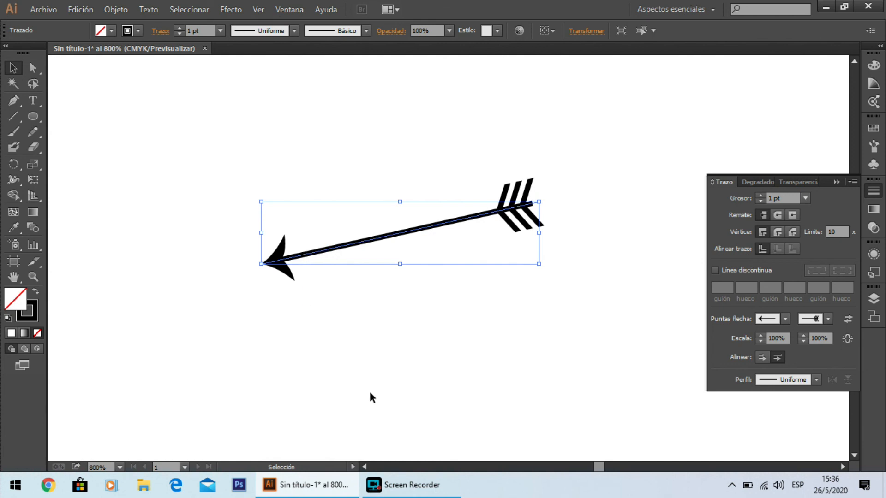
Switch the arrowhead alignment between beyond the path end and at the path end, finish with the latter, and examine the arrow up close
{"action": "left_click", "coordinate": [761, 356]}
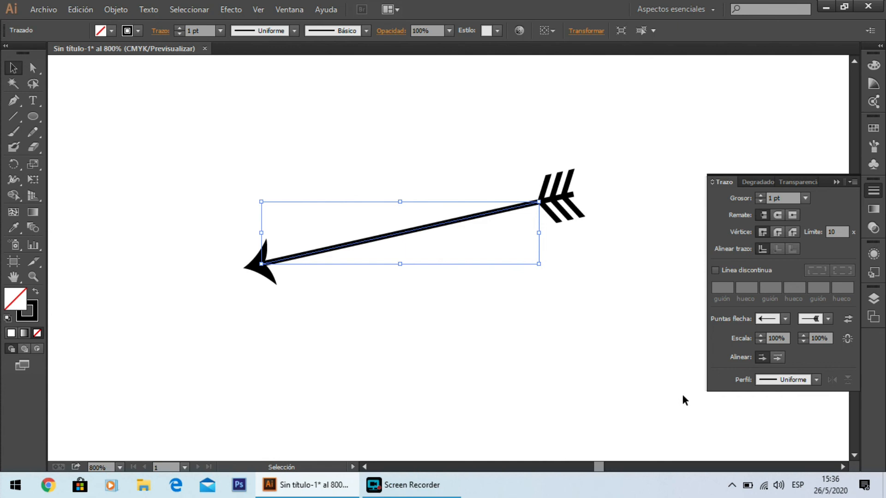
{"action": "left_click", "coordinate": [777, 358]}
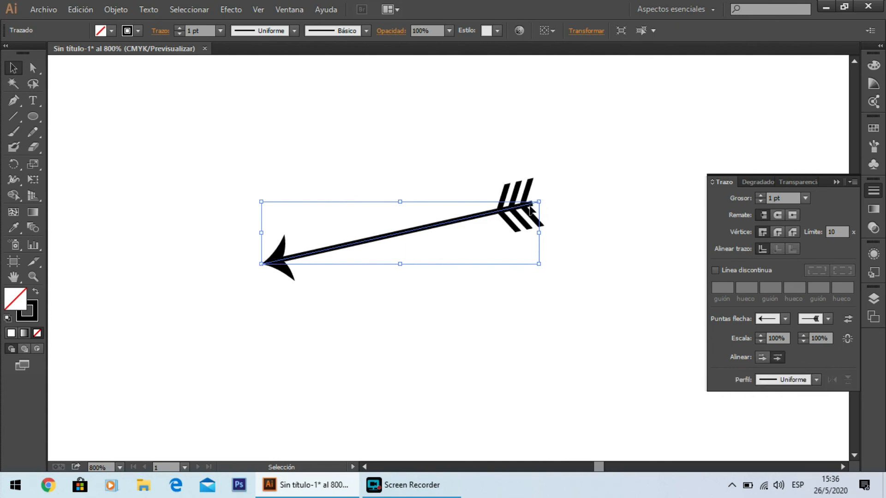
{"action": "left_click", "coordinate": [762, 356]}
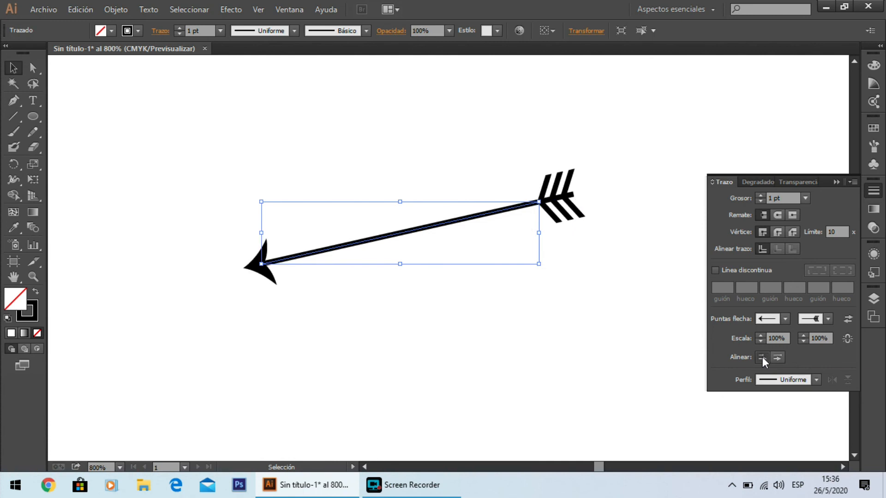
{"action": "left_click", "coordinate": [777, 356]}
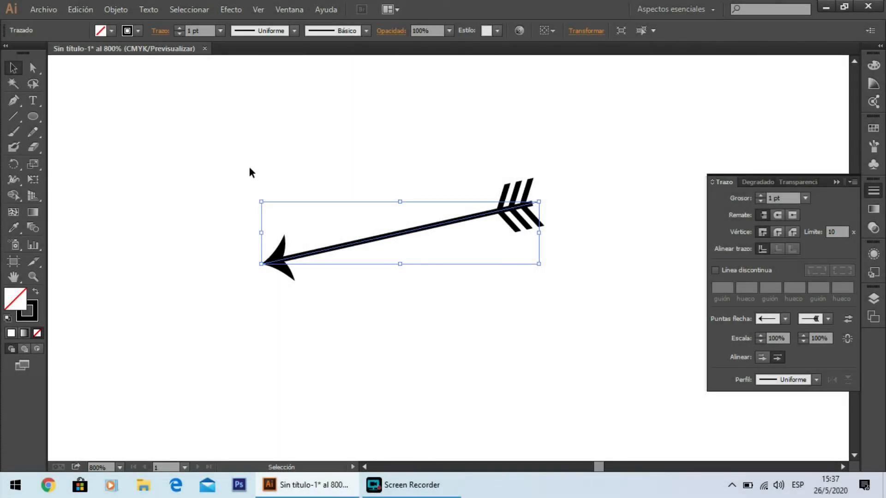
{"action": "key", "text": "z"}
{"action": "left_click_drag", "start_coordinate": [239, 167], "coordinate": [586, 307]}
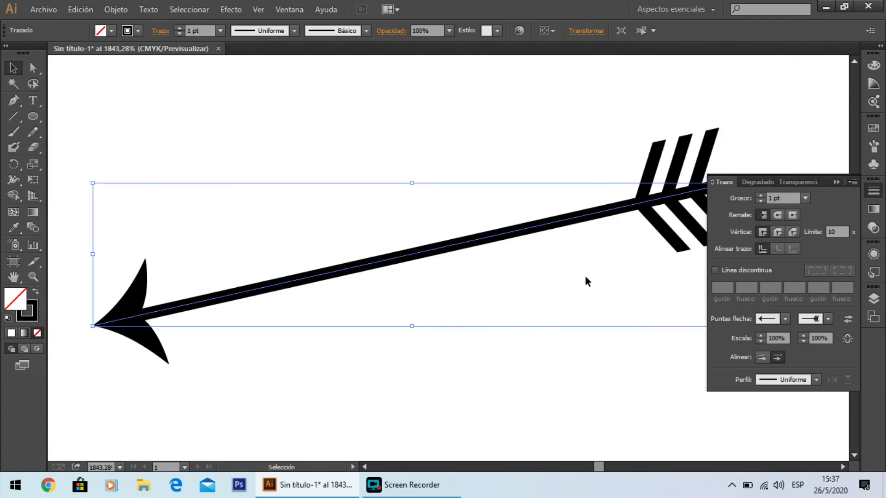
Apply Perfil de anchura 1 to the arrow's stroke, and replace it with the tapering Perfil de anchura 4
{"action": "left_click", "coordinate": [816, 380]}
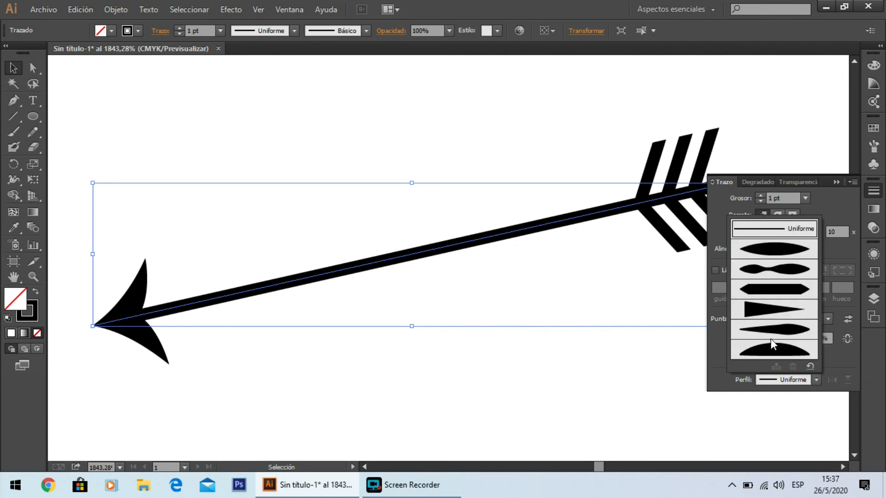
{"action": "left_click", "coordinate": [770, 255]}
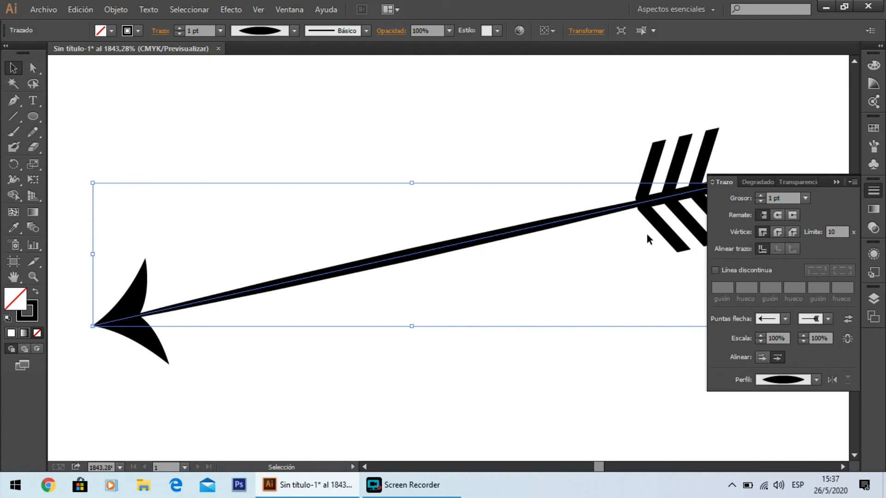
{"action": "scroll", "coordinate": [597, 275], "scroll_direction": "down", "scroll_amount": 2}
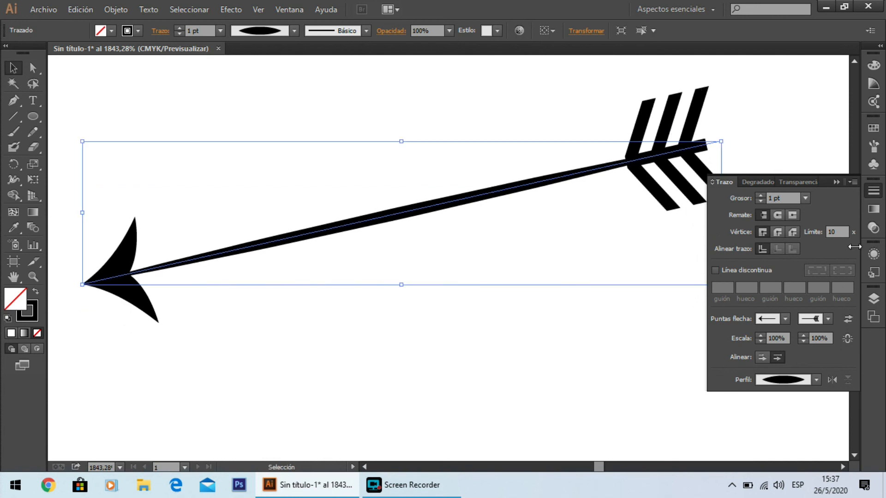
{"action": "left_click", "coordinate": [815, 379]}
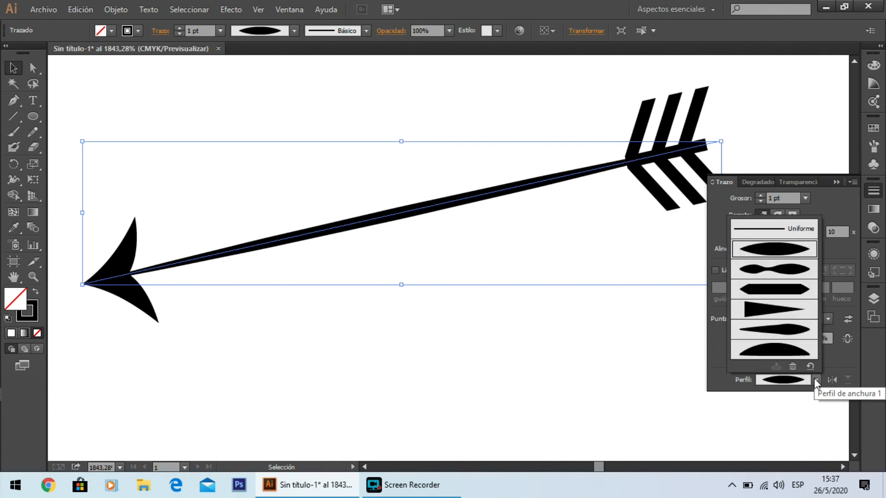
{"action": "left_click", "coordinate": [775, 313]}
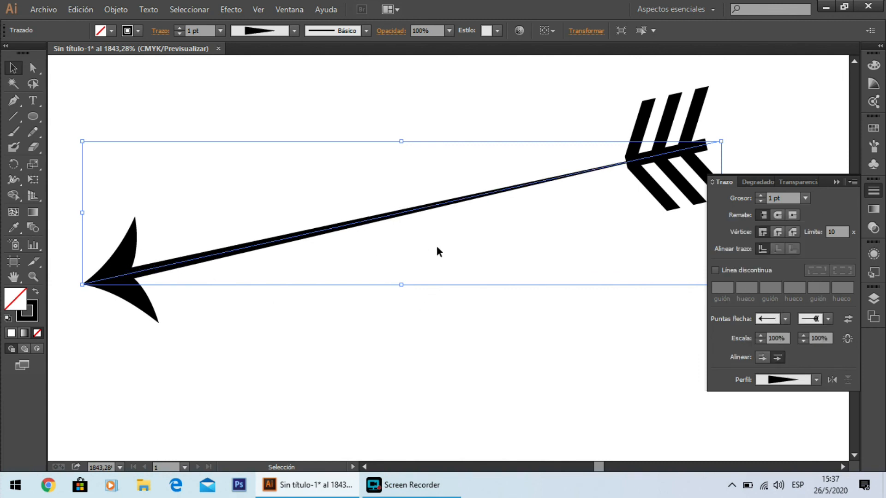
Apply the double-bulge width profile to the arrow's stroke and flip it along the path
{"action": "left_click", "coordinate": [793, 380]}
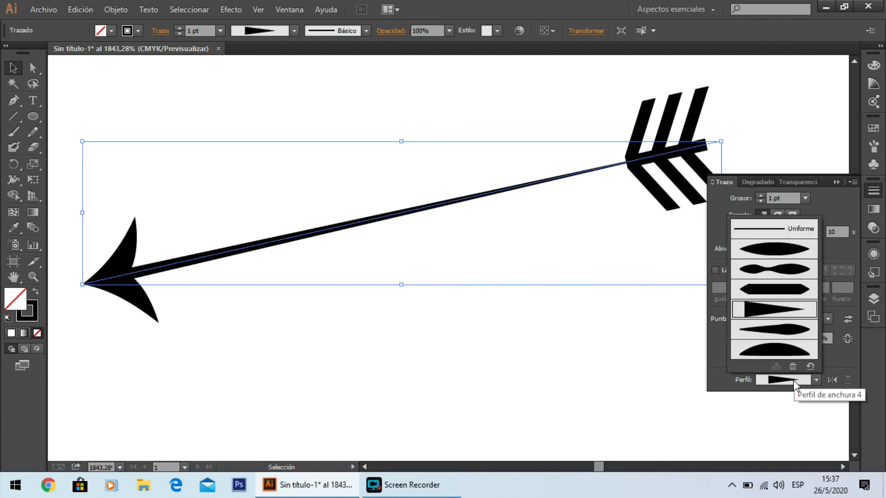
{"action": "left_click", "coordinate": [769, 275]}
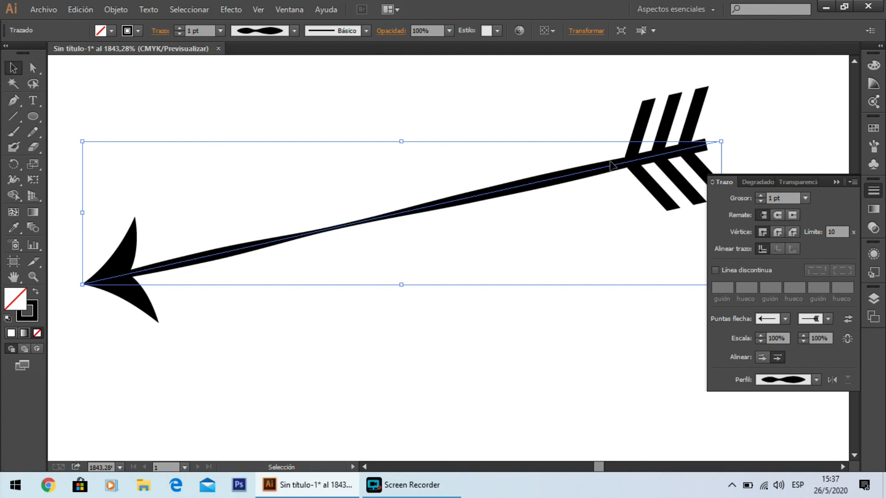
{"action": "left_click", "coordinate": [832, 380]}
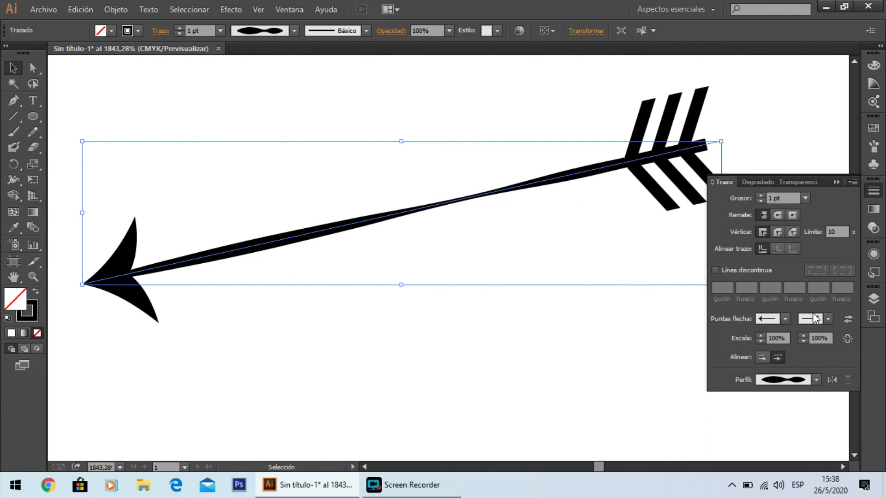
Reapply the tapering Perfil de anchura 4 to the arrow's stroke and flip it along the path
{"action": "left_click", "coordinate": [806, 382]}
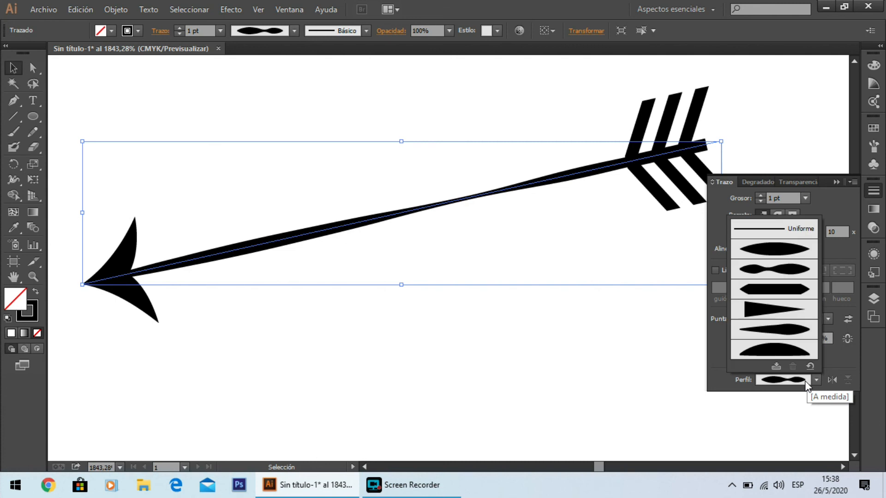
{"action": "left_click", "coordinate": [759, 318]}
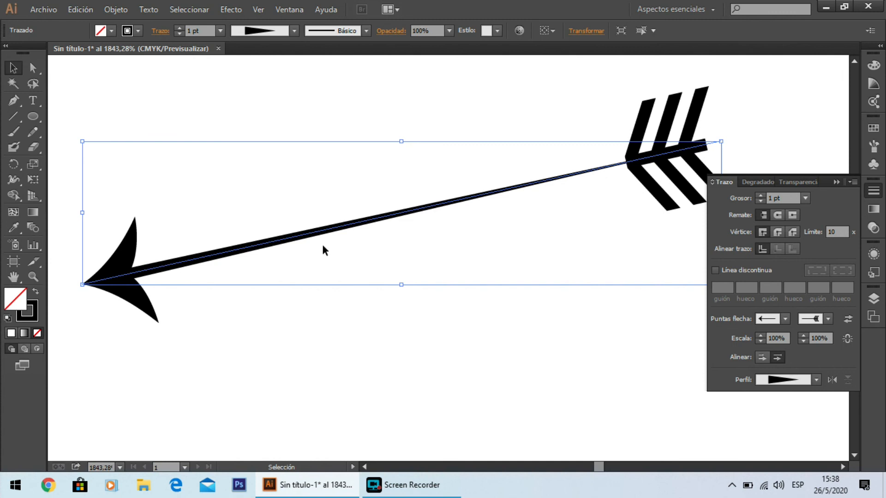
{"action": "left_click", "coordinate": [833, 380]}
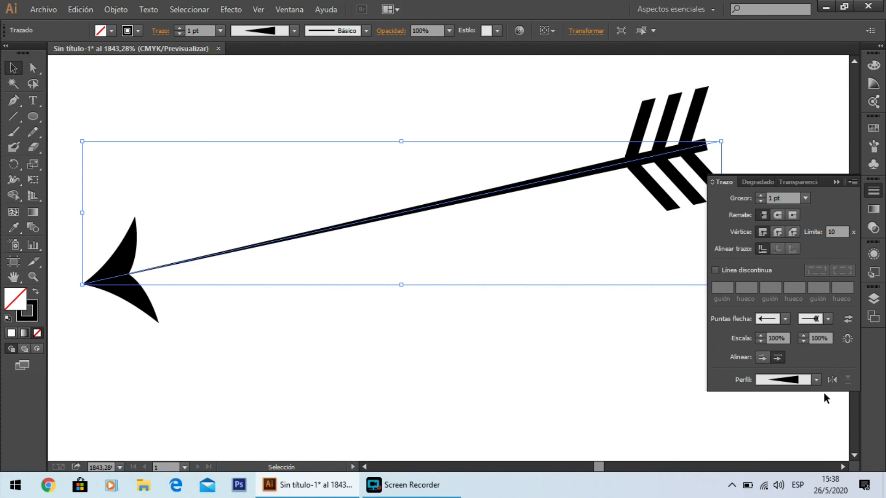
Apply the one-sided arch width profile to the arrow's stroke and flip it across the path
{"action": "left_click", "coordinate": [816, 380]}
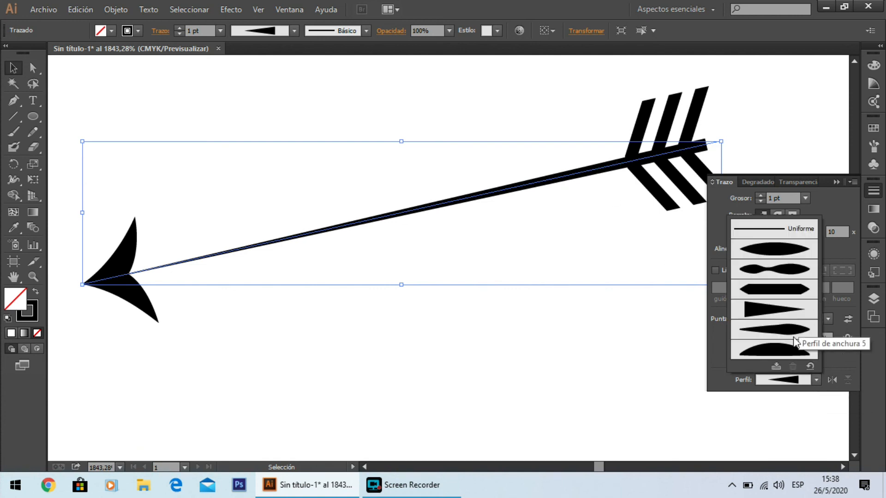
{"action": "left_click", "coordinate": [777, 349]}
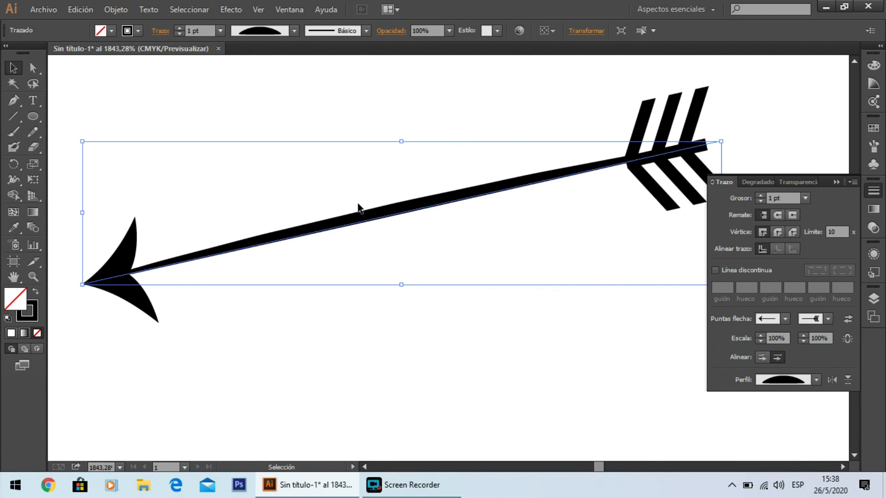
{"action": "left_click", "coordinate": [848, 379]}
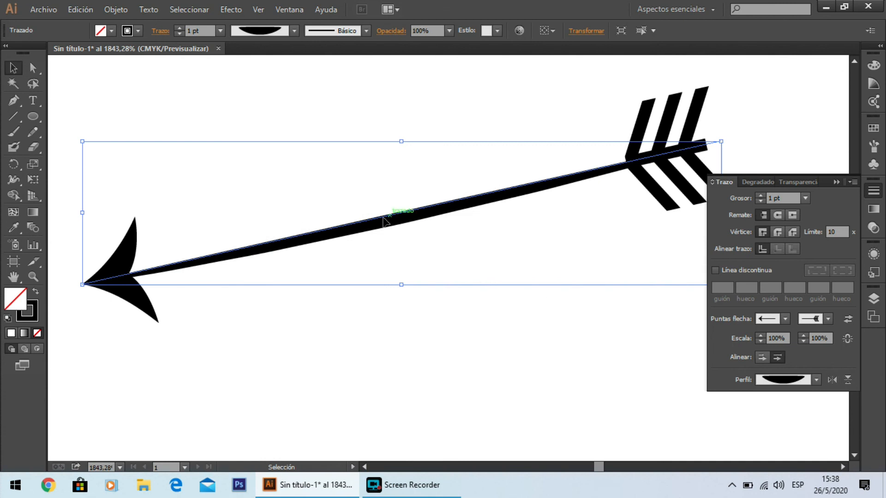
{"action": "left_click", "coordinate": [847, 379]}
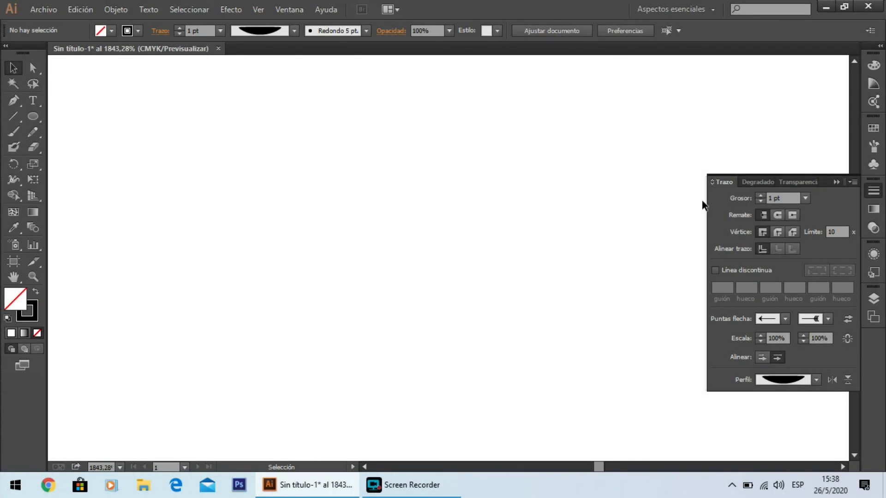
Hide and show the additional stroke options twice, viewing the weight presets while the options are hidden
{"action": "left_click", "coordinate": [849, 182]}
{"action": "left_click", "coordinate": [793, 187]}
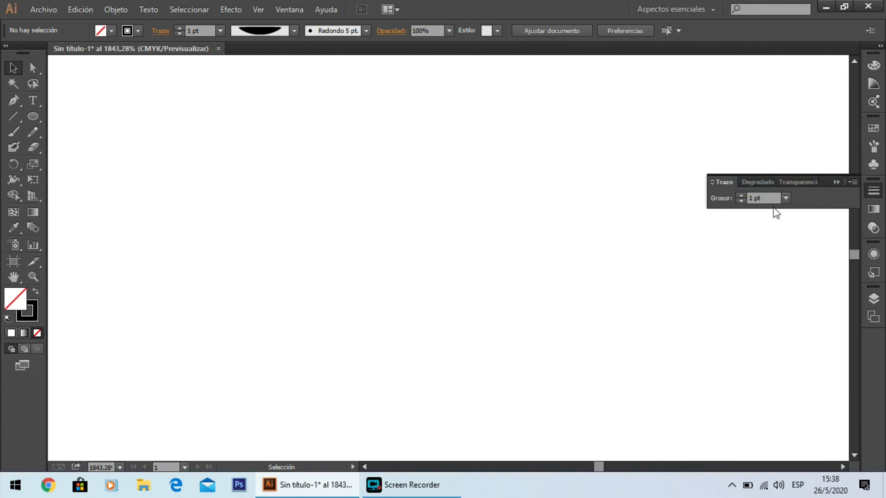
{"action": "left_click", "coordinate": [786, 199]}
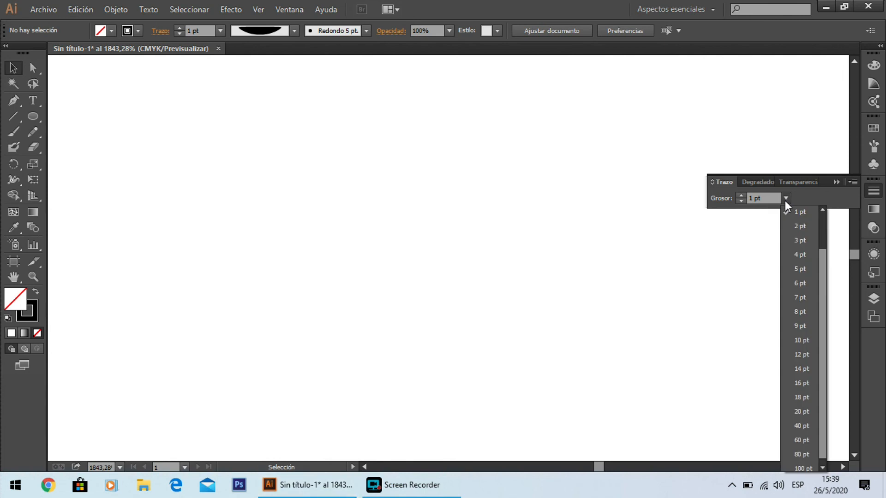
{"action": "left_click", "coordinate": [804, 196]}
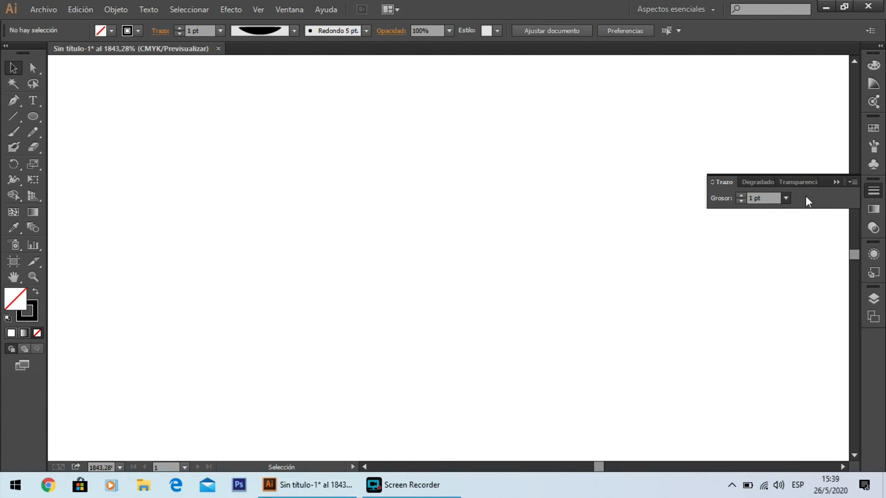
{"action": "left_click", "coordinate": [852, 184]}
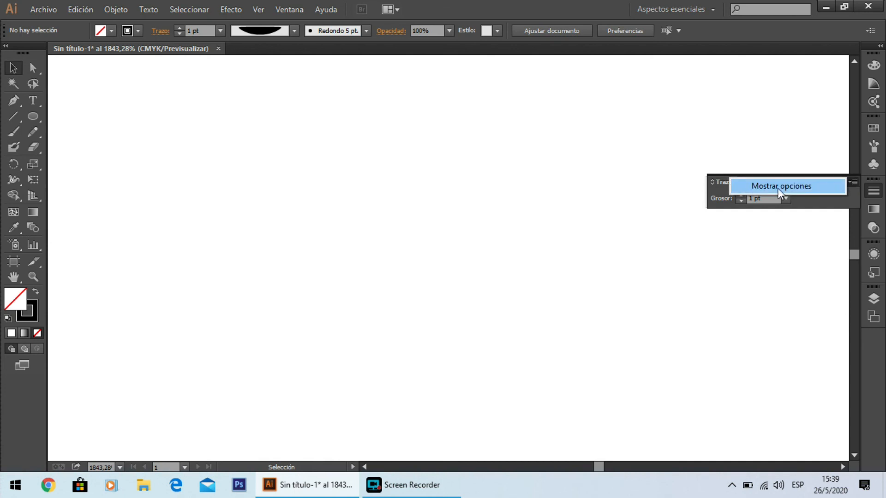
{"action": "left_click", "coordinate": [802, 187]}
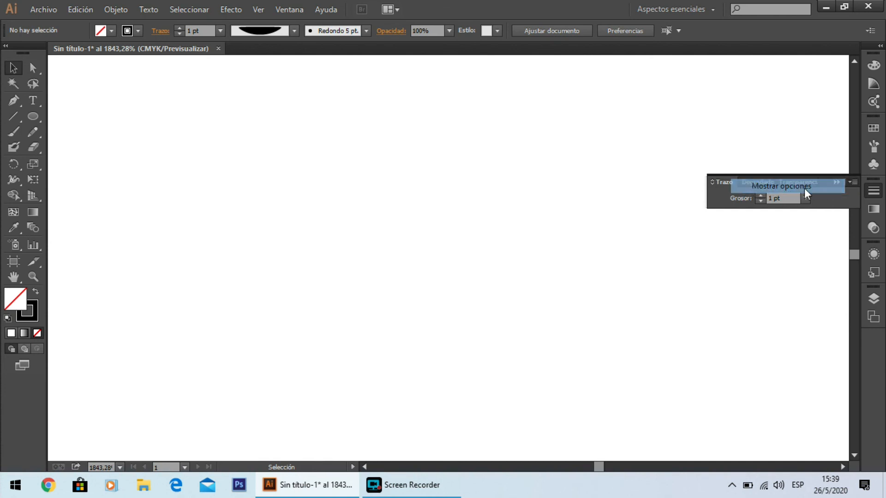
{"action": "left_click", "coordinate": [851, 182]}
{"action": "left_click", "coordinate": [805, 187]}
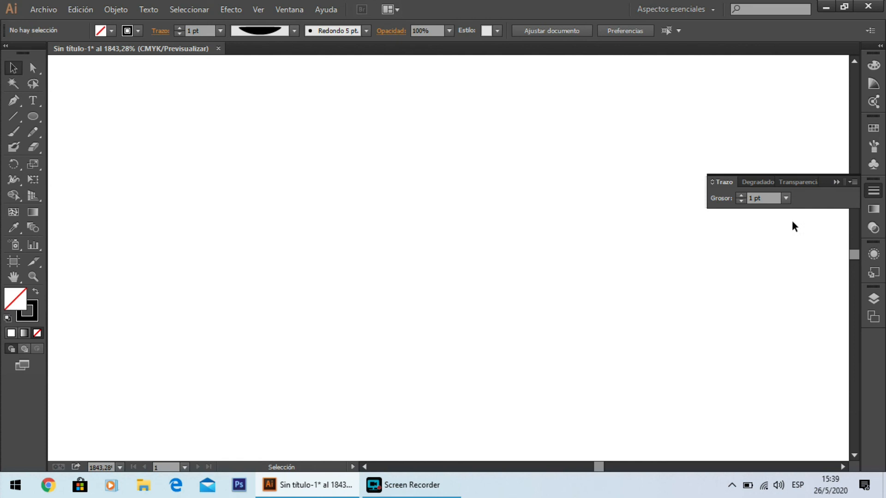
{"action": "left_click", "coordinate": [851, 183]}
{"action": "left_click", "coordinate": [825, 189]}
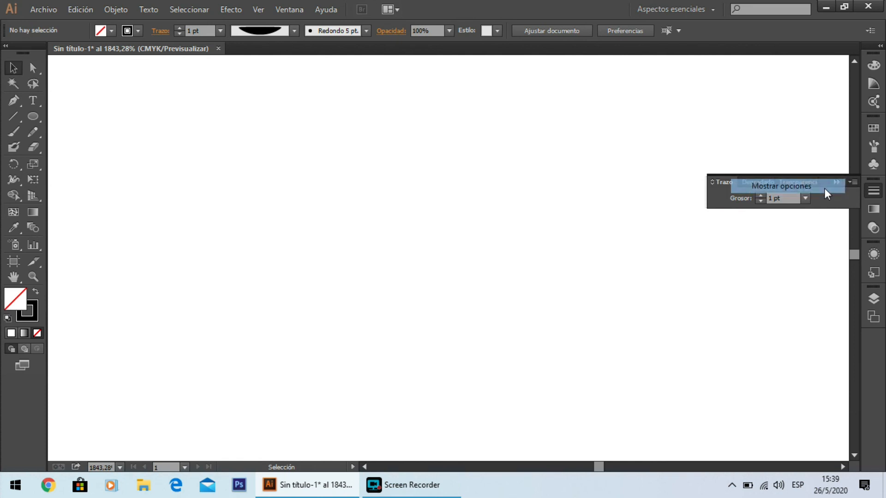